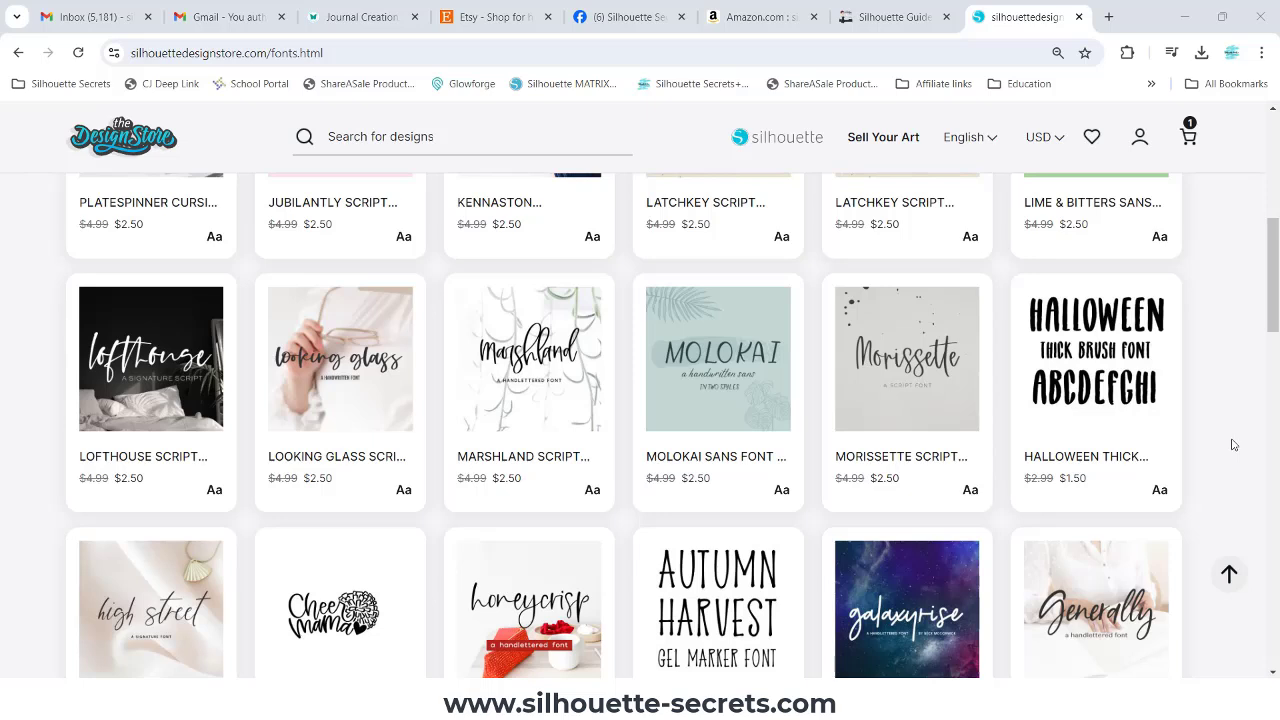
Add the Halloween Thick Brush font to the cart and place the $1.25 two-design order.
mouse_move(1124, 376)
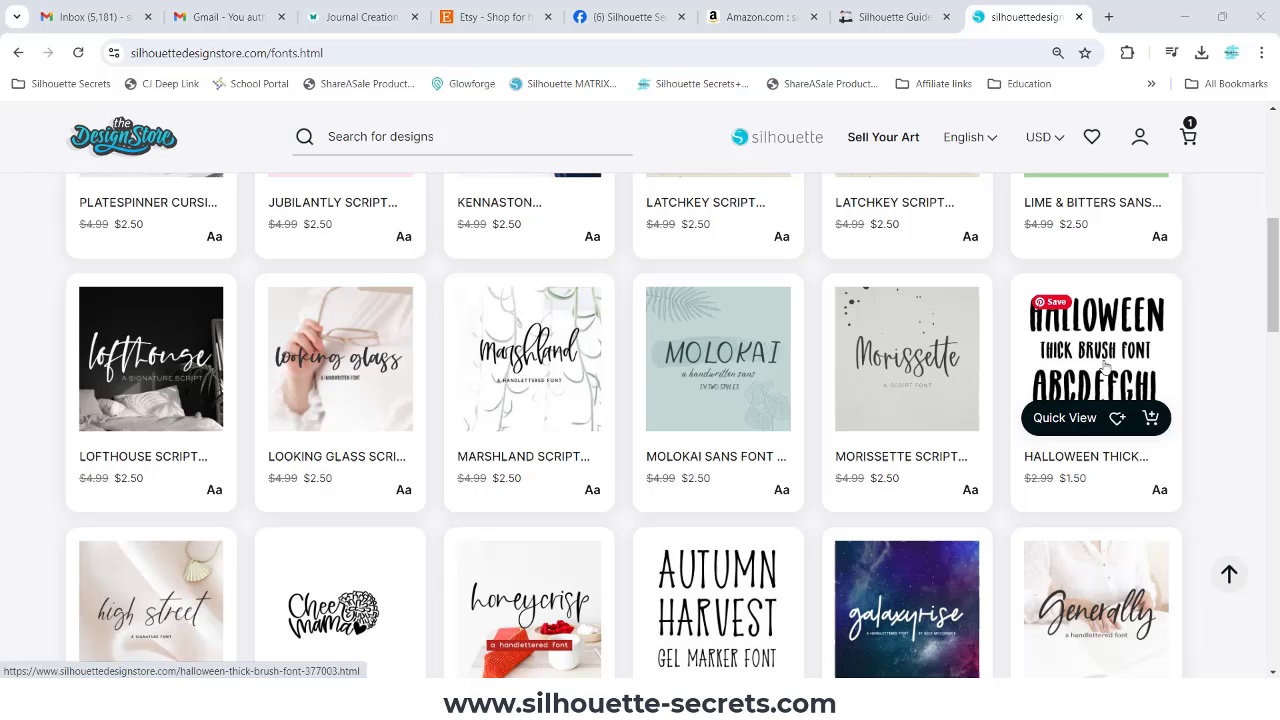
left_click(1150, 418)
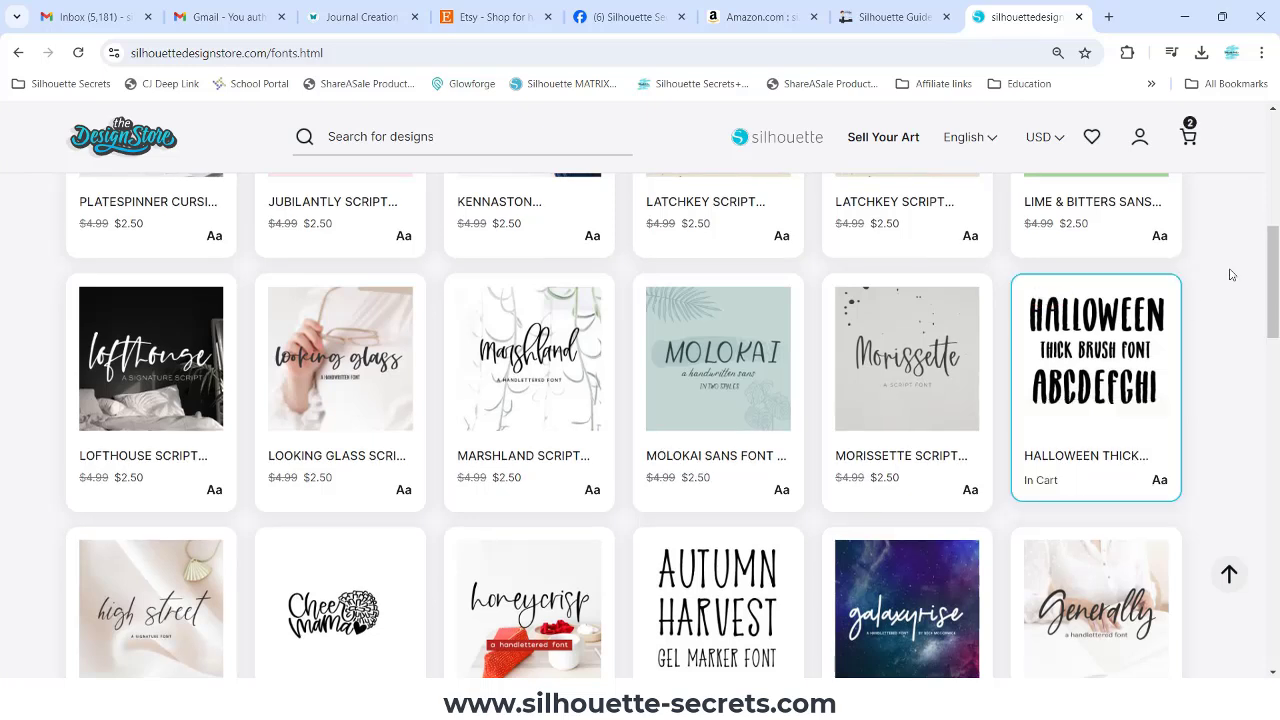
left_click(1188, 137)
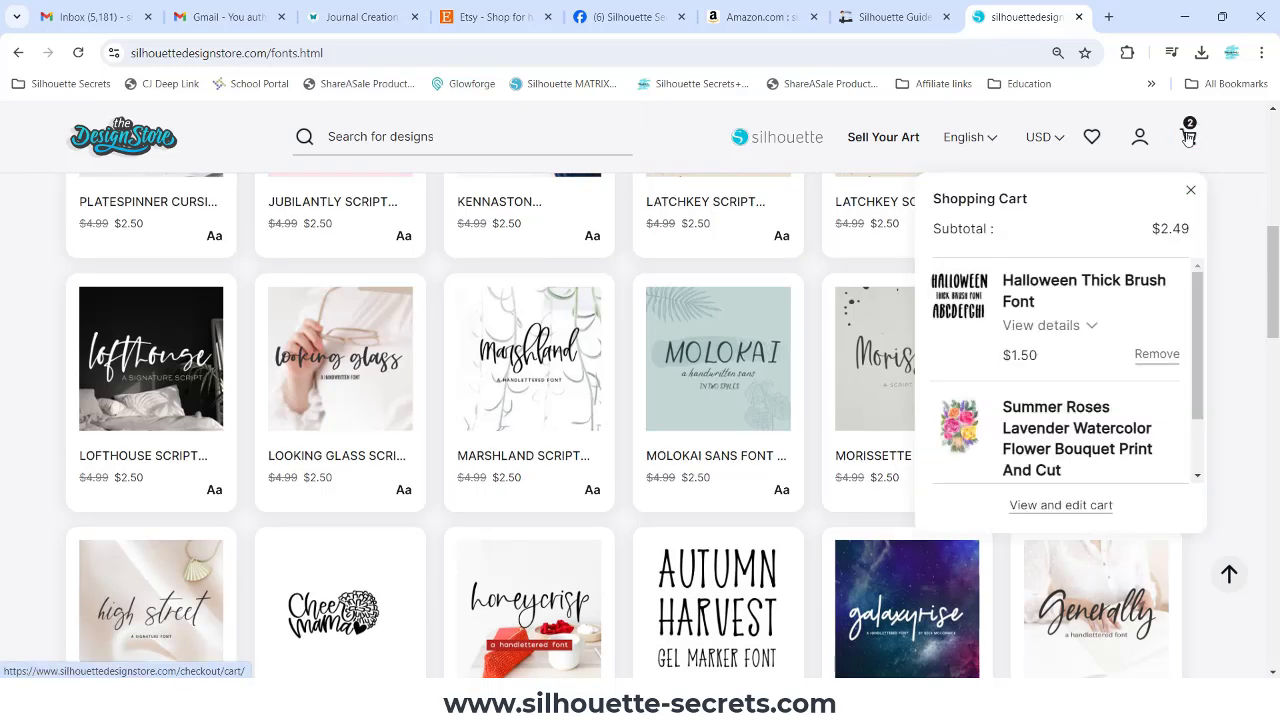
left_click(1070, 507)
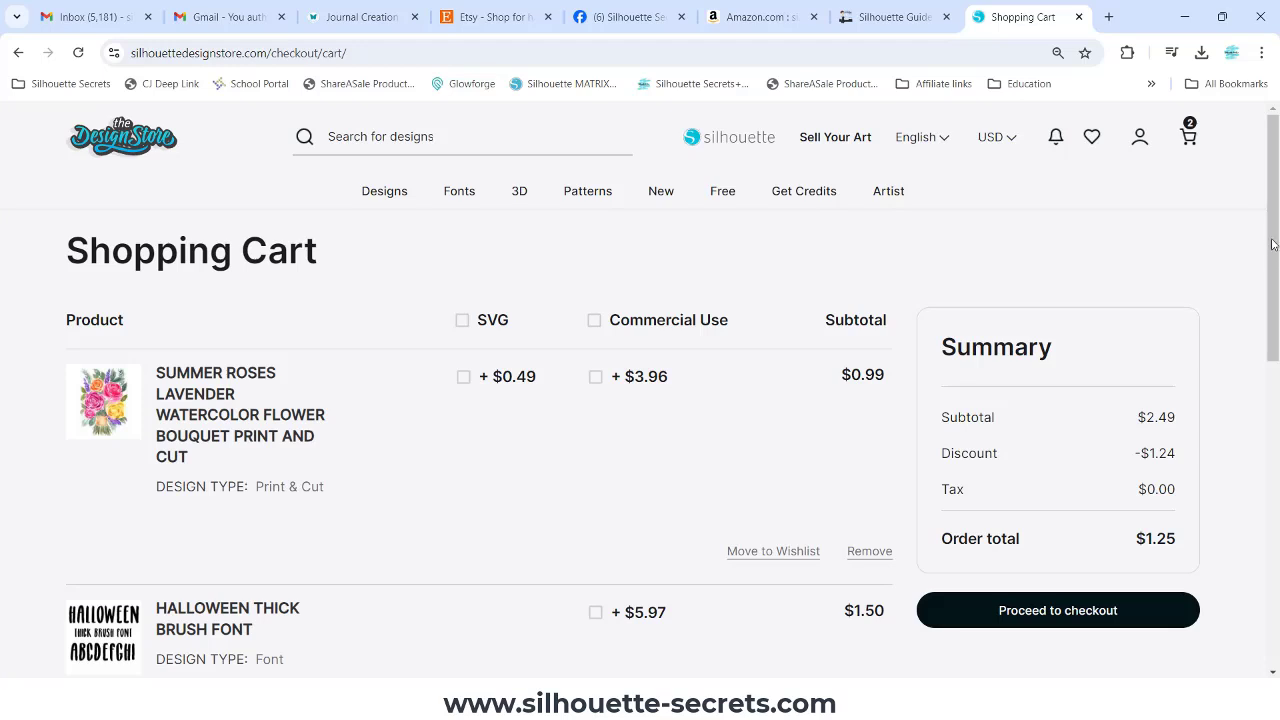
scroll(1274, 244, "down", 2)
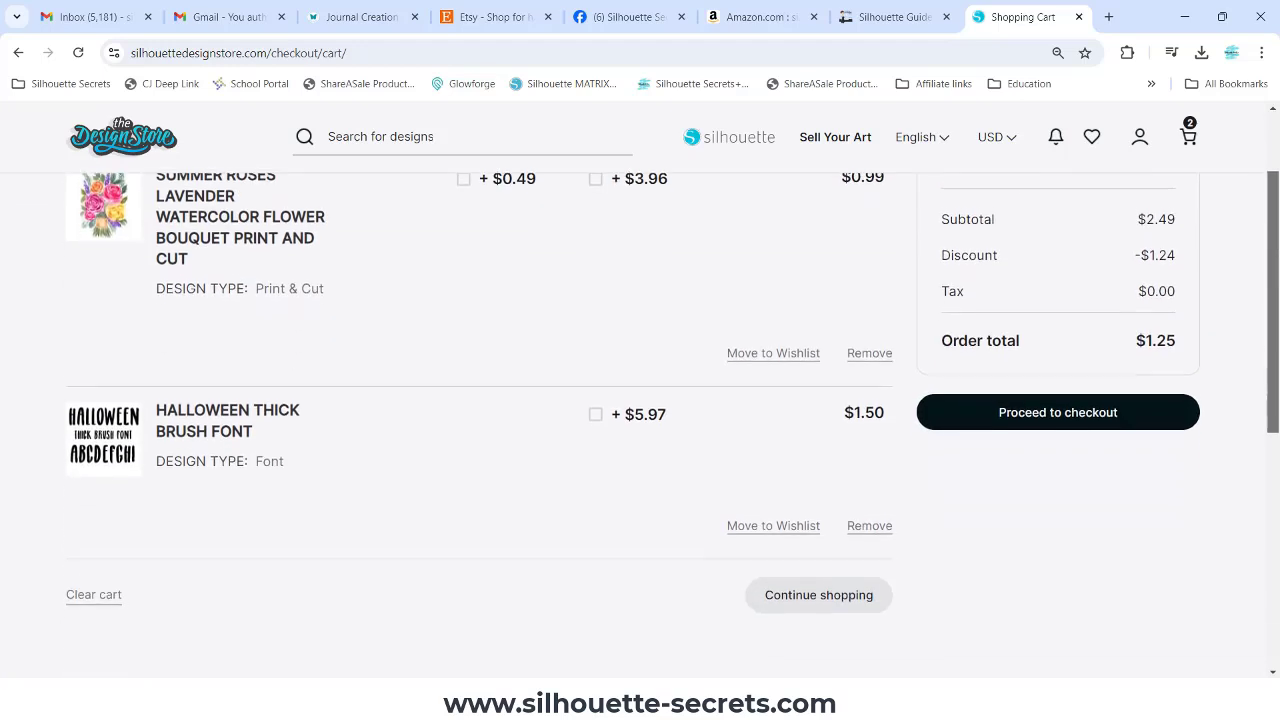
left_click(1037, 410)
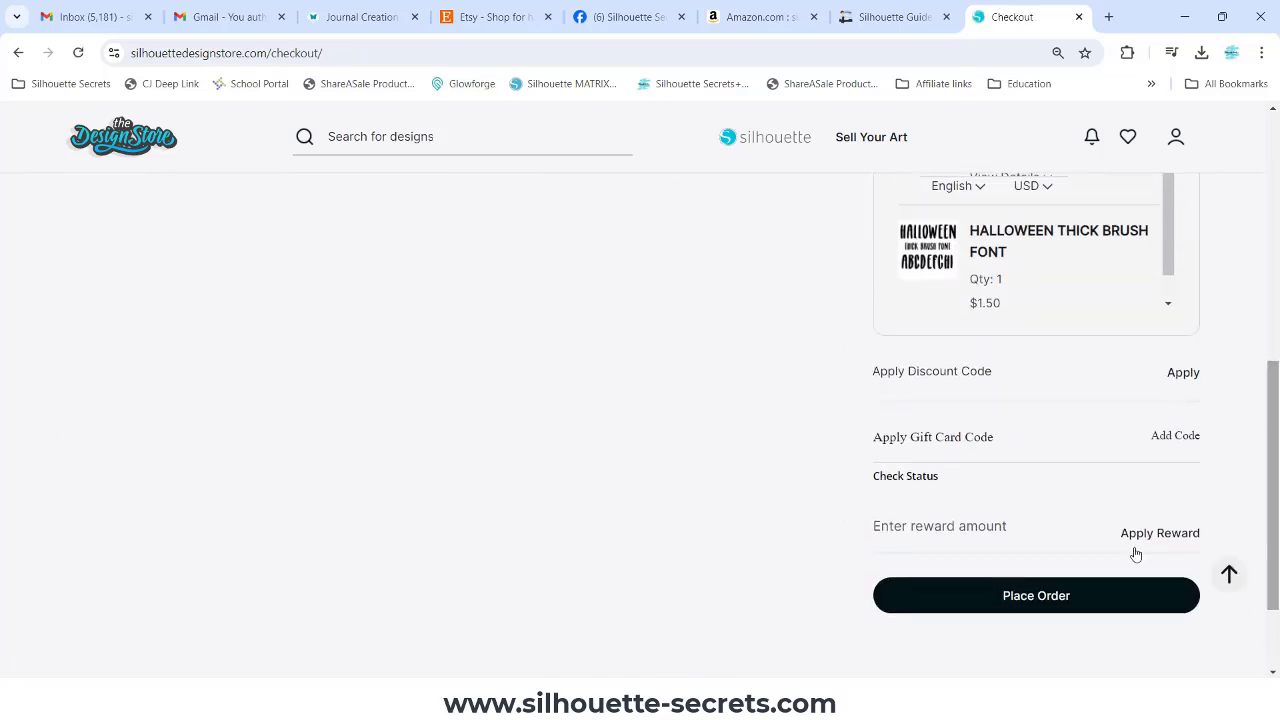
left_click(1016, 600)
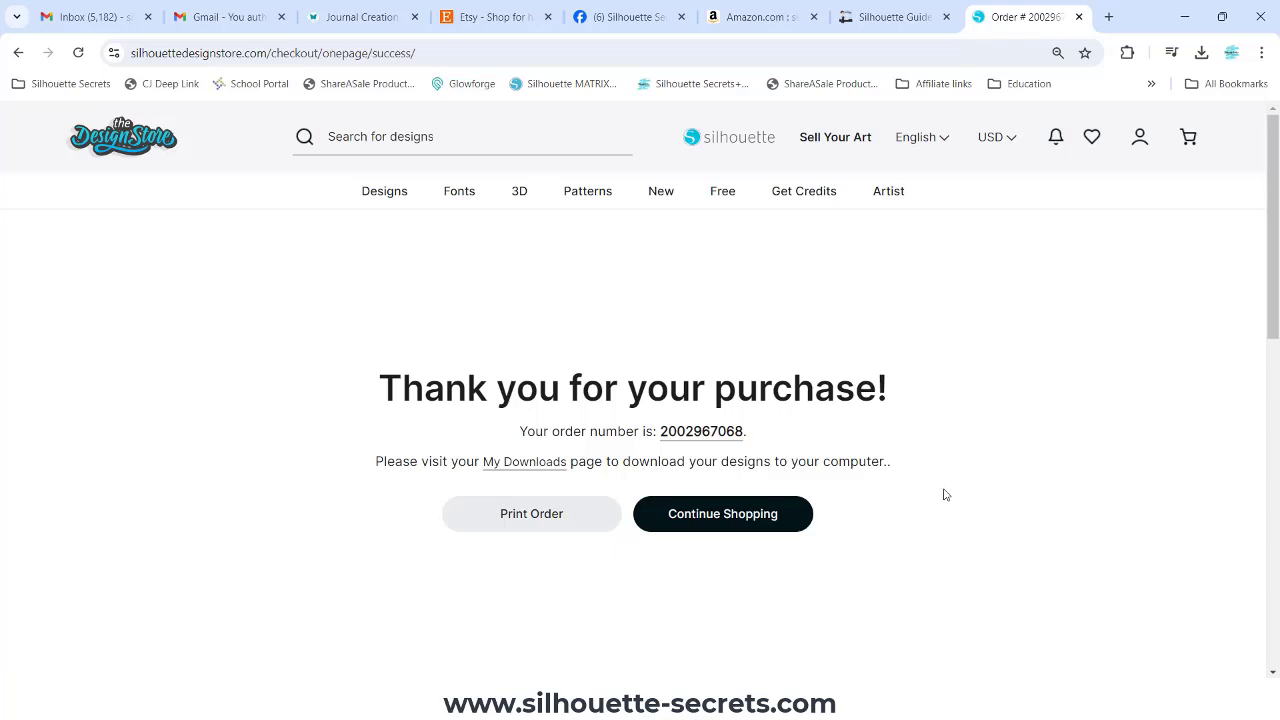
Open the latest order from My Orders and scroll to its Items ordered list.
left_click(707, 436)
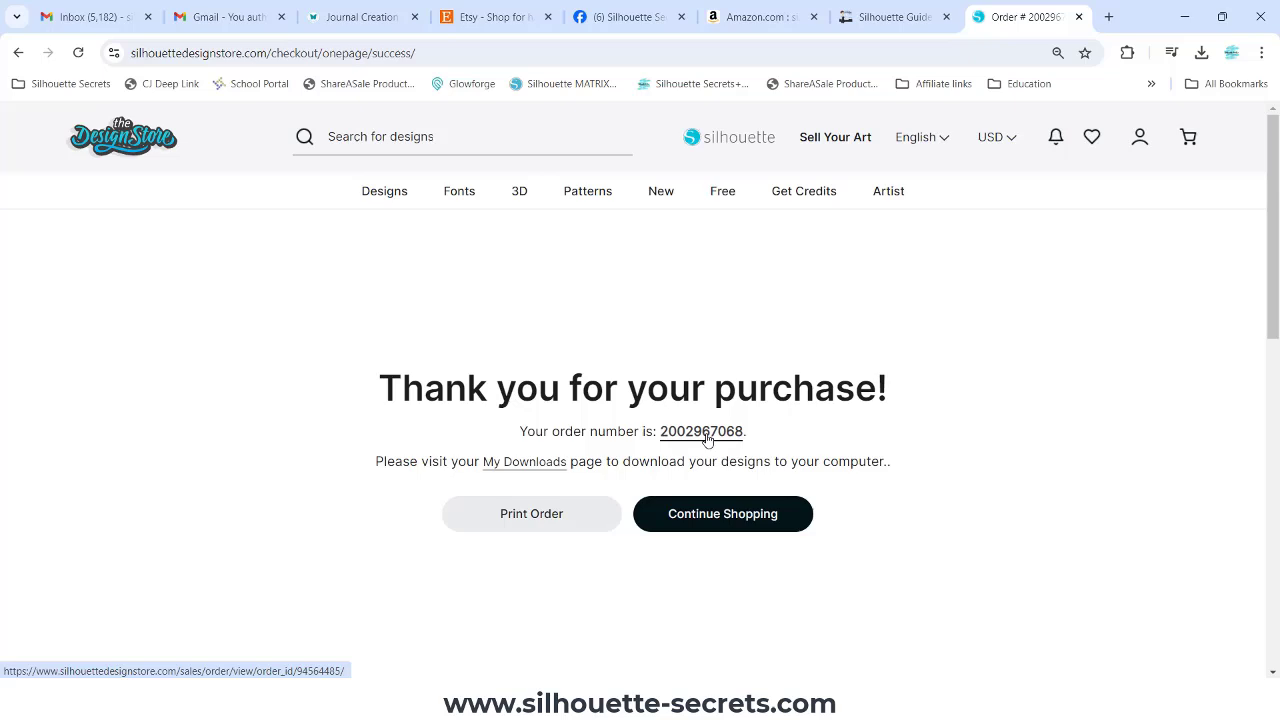
left_click(714, 438)
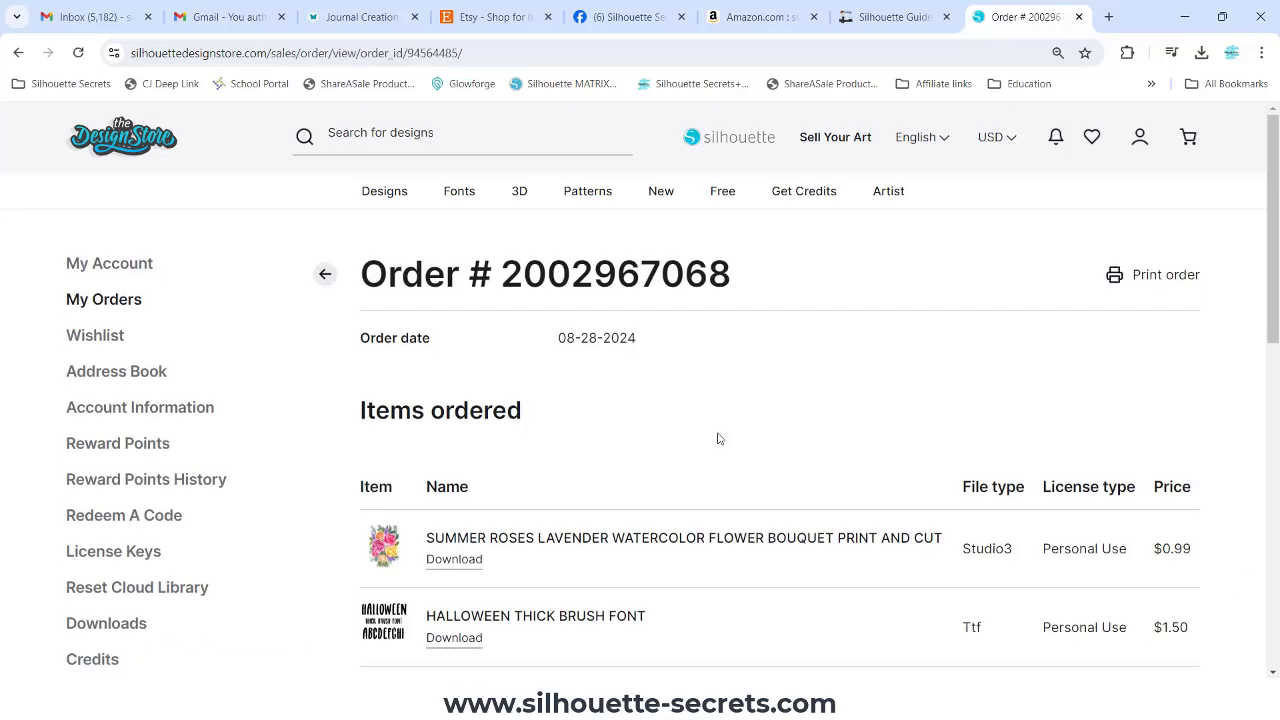
left_click(109, 302)
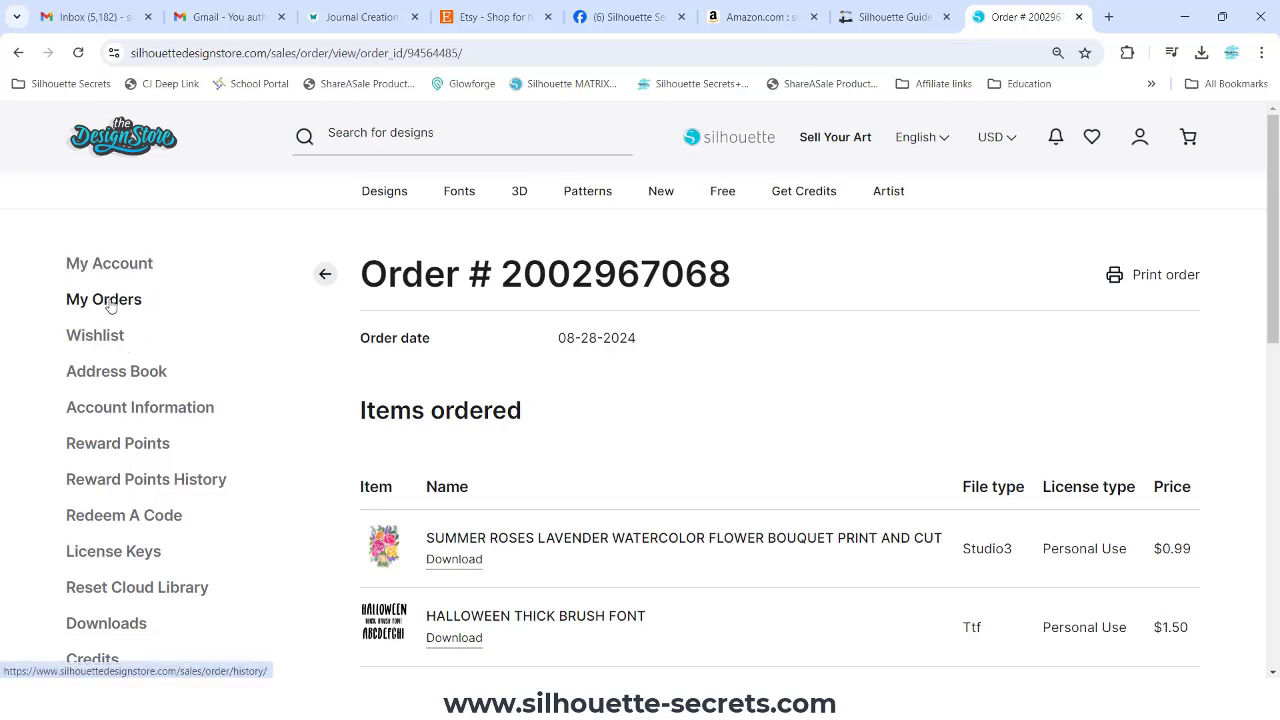
left_click(110, 303)
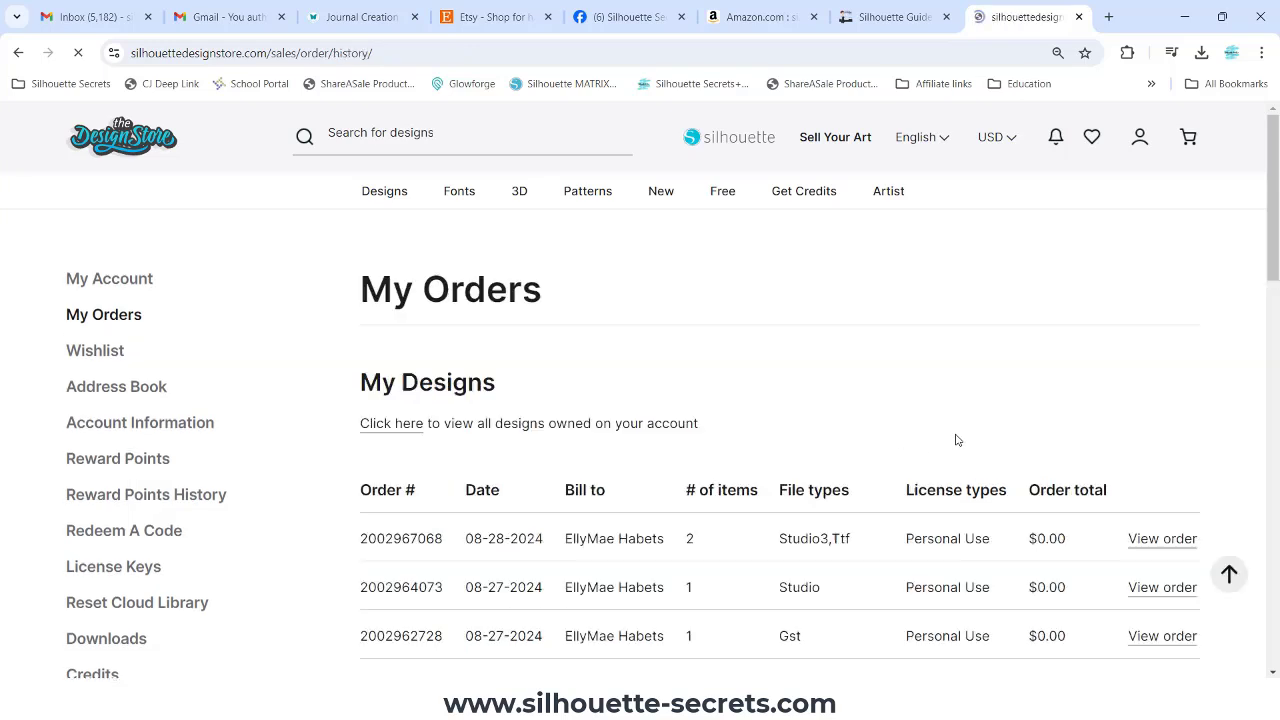
left_click(1157, 533)
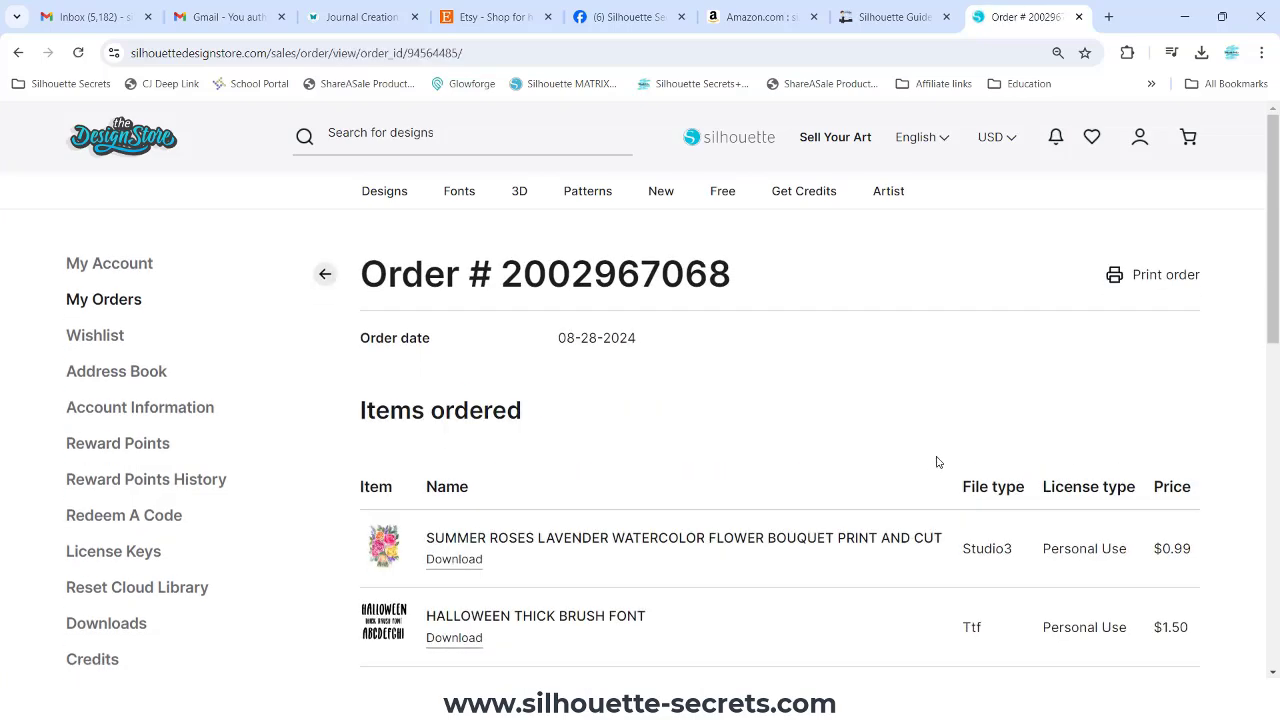
scroll(1275, 275, "down", 2)
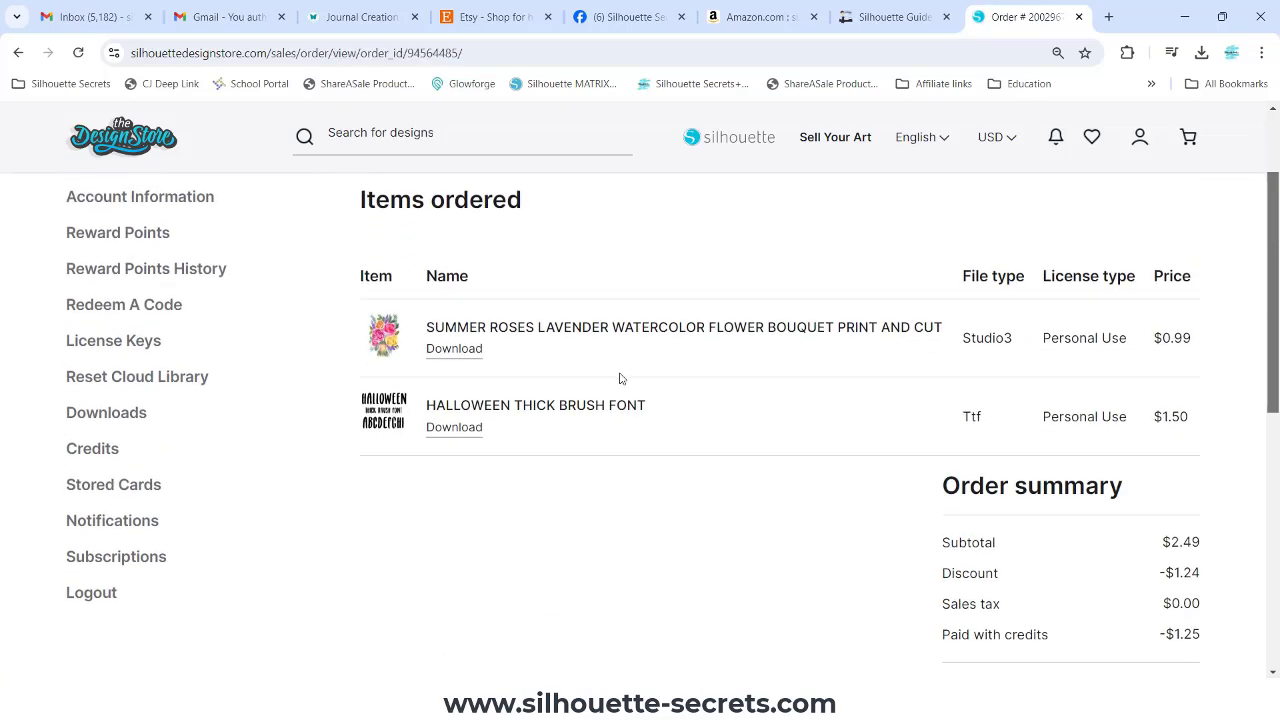
left_click(479, 352)
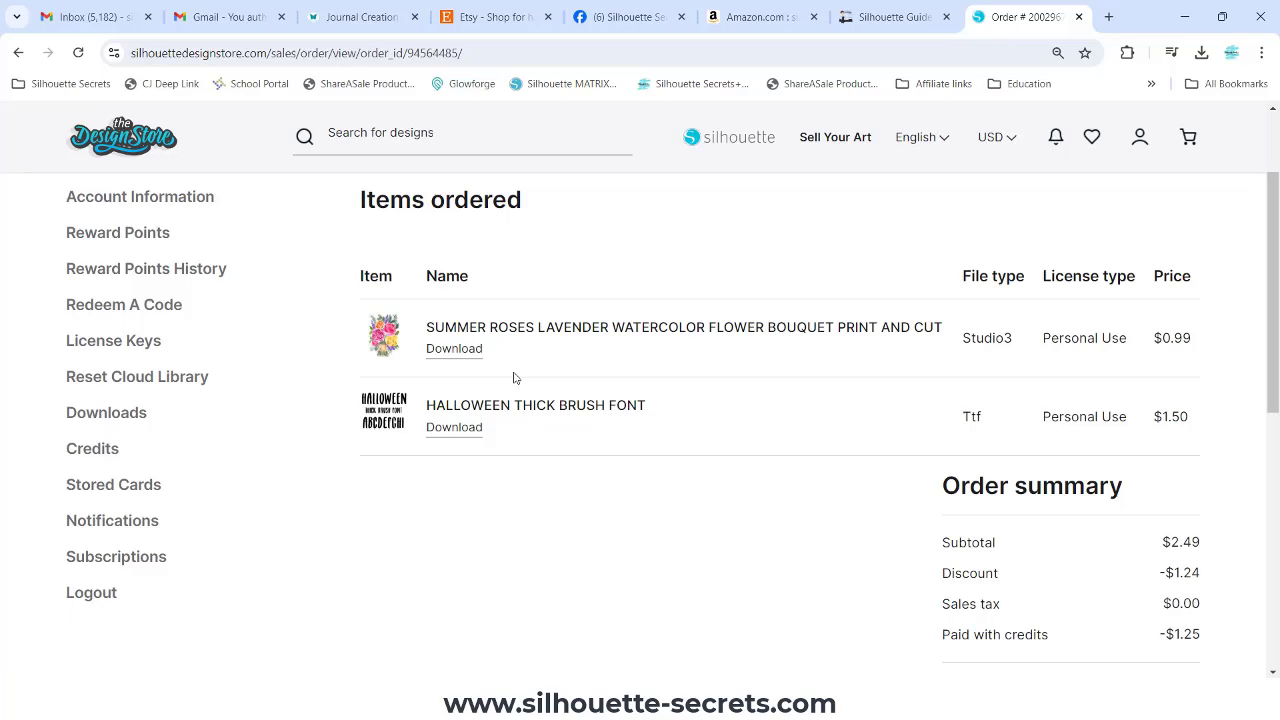
Download the Halloween Thick Brush font to the Desktop as silhouettedesignstore-377003.zip.
left_click(451, 432)
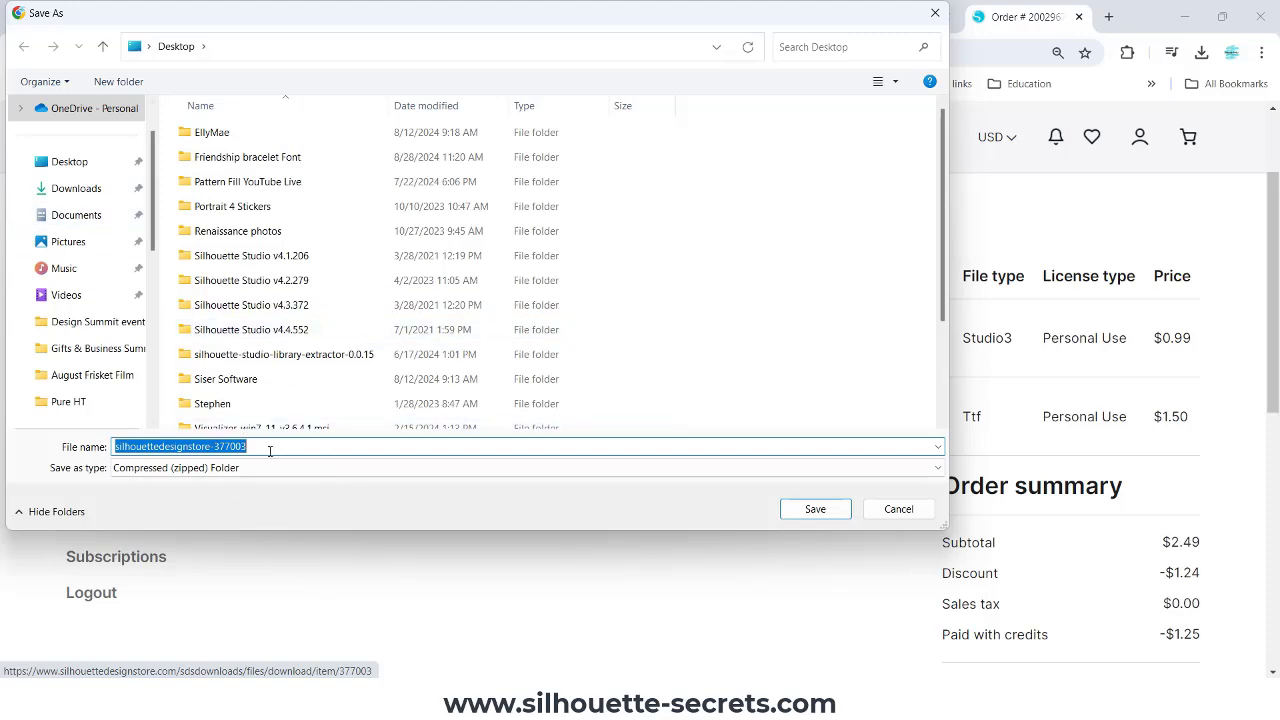
left_click(806, 516)
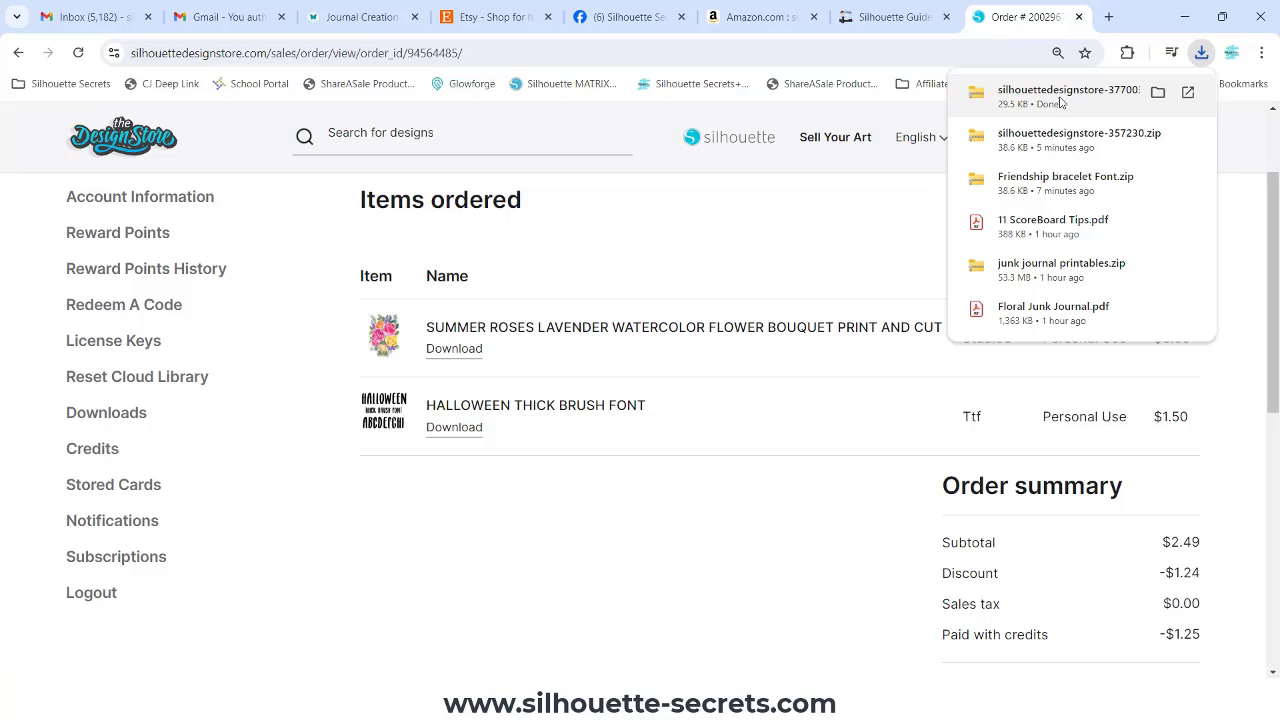
Extract silhouettedesignstore-377003.zip into its own Desktop folder, placing both icons beside the other folders.
left_click(1184, 17)
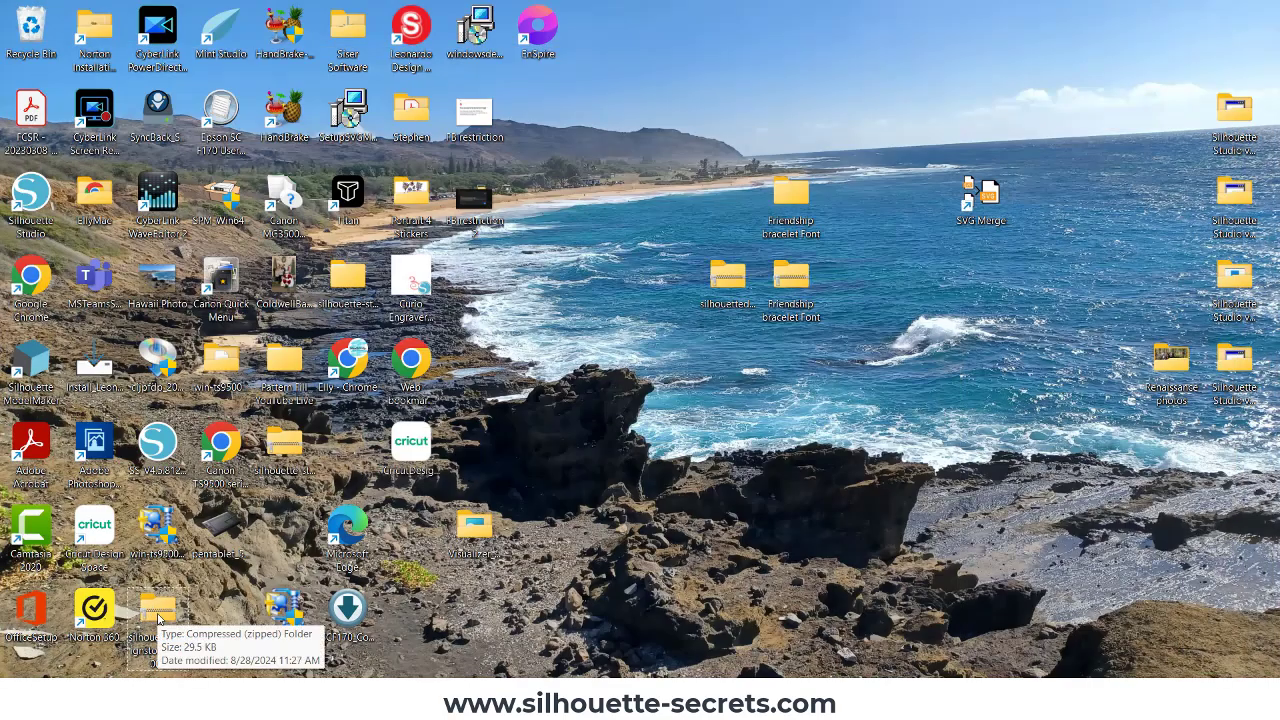
left_click_drag(158, 620, 664, 285)
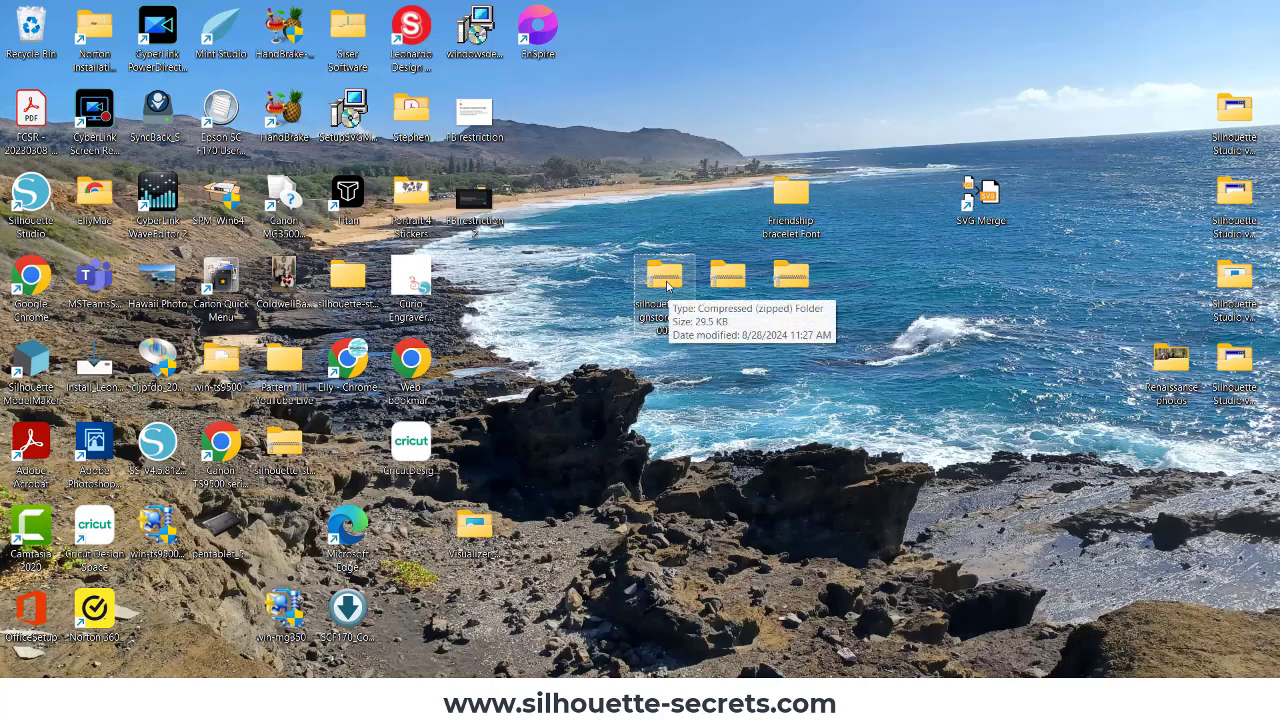
right_click(660, 279)
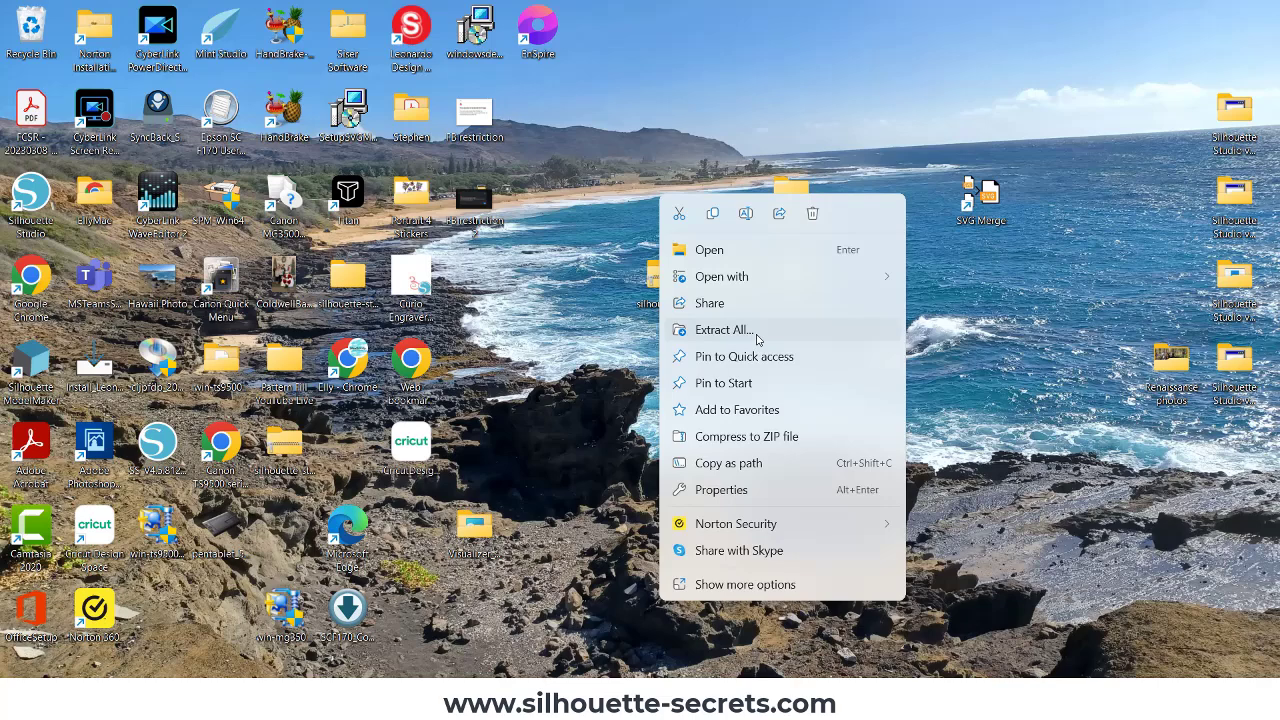
left_click(714, 340)
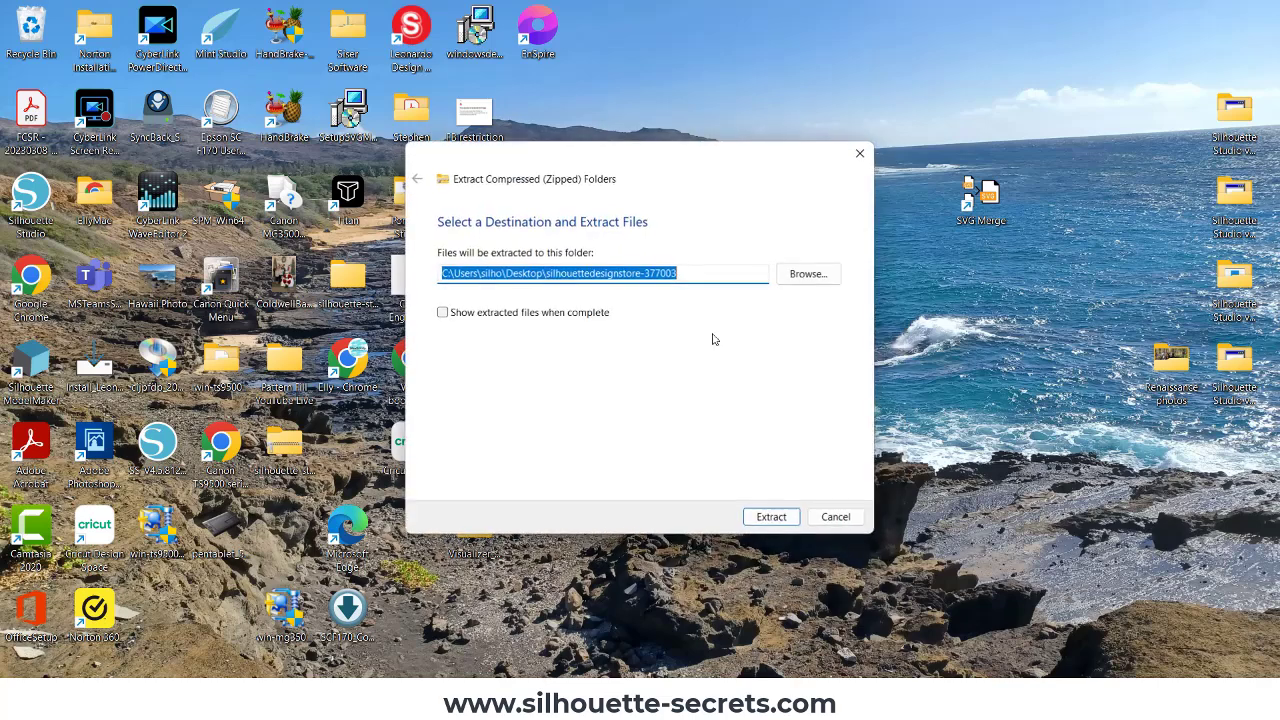
left_click(771, 518)
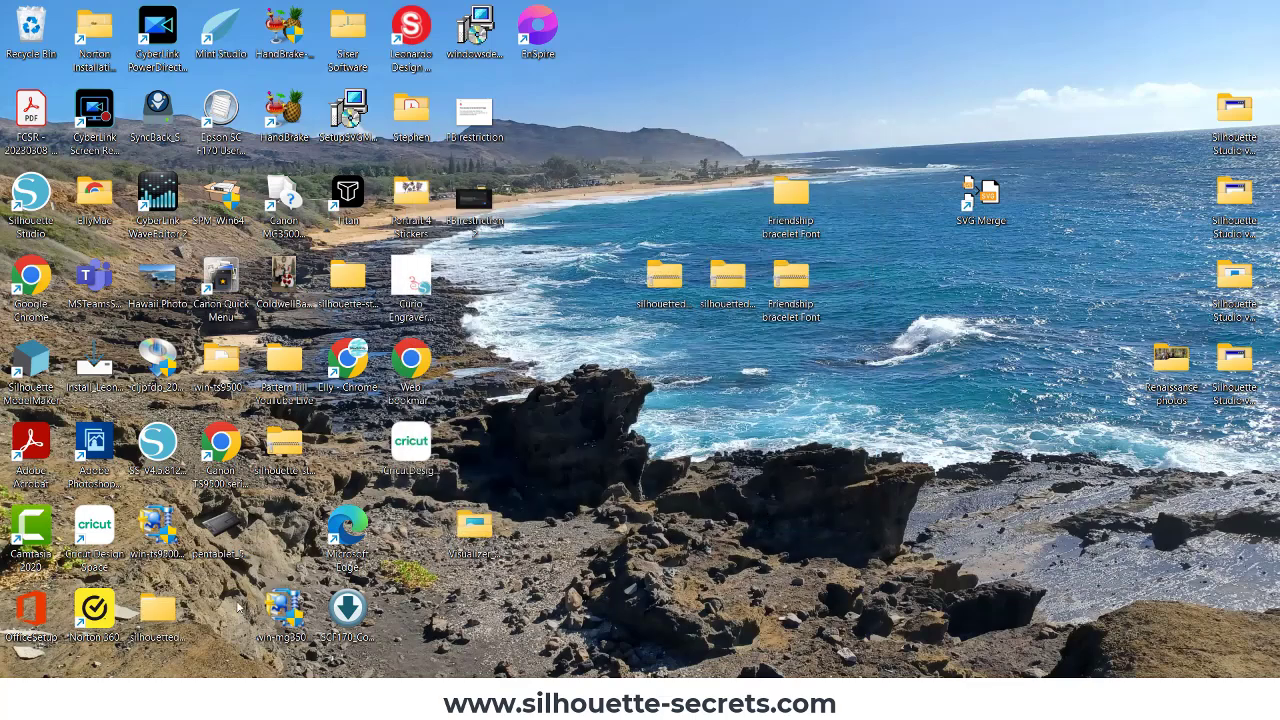
left_click_drag(160, 610, 667, 201)
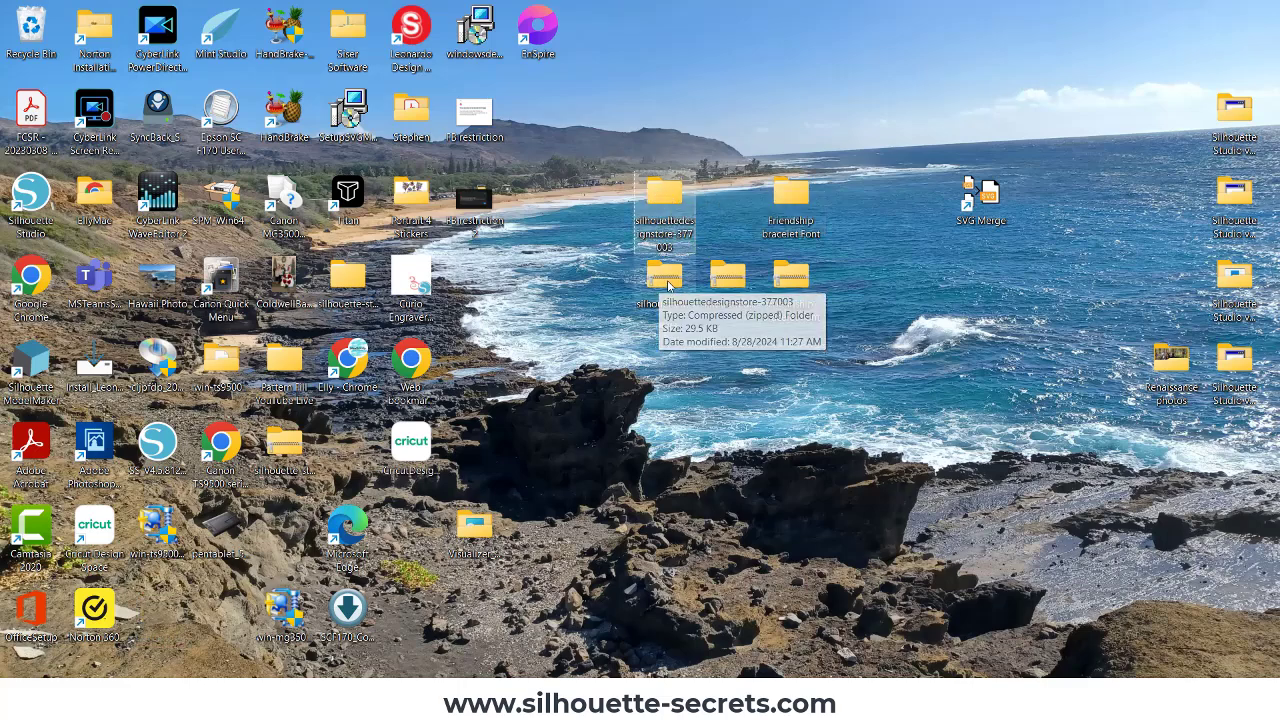
Open the extracted folder's files subfolder and select the 65 KB TrueType font file.
double_click(659, 195)
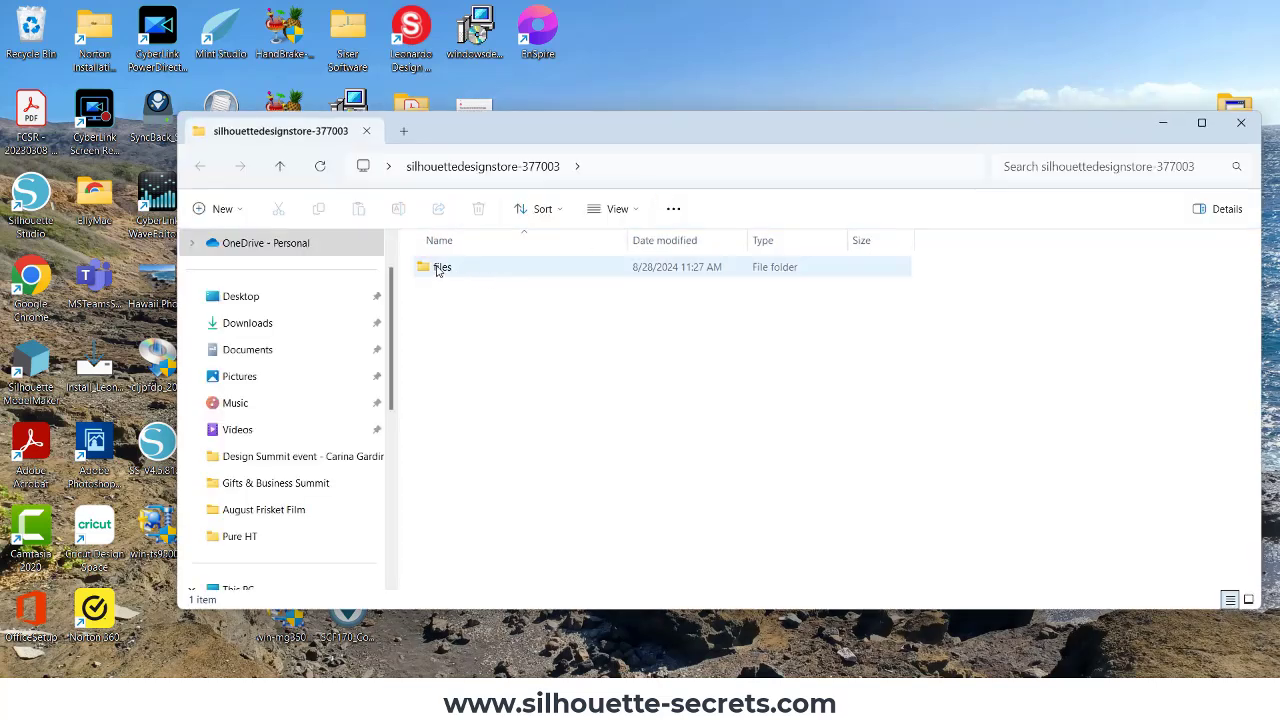
double_click(440, 268)
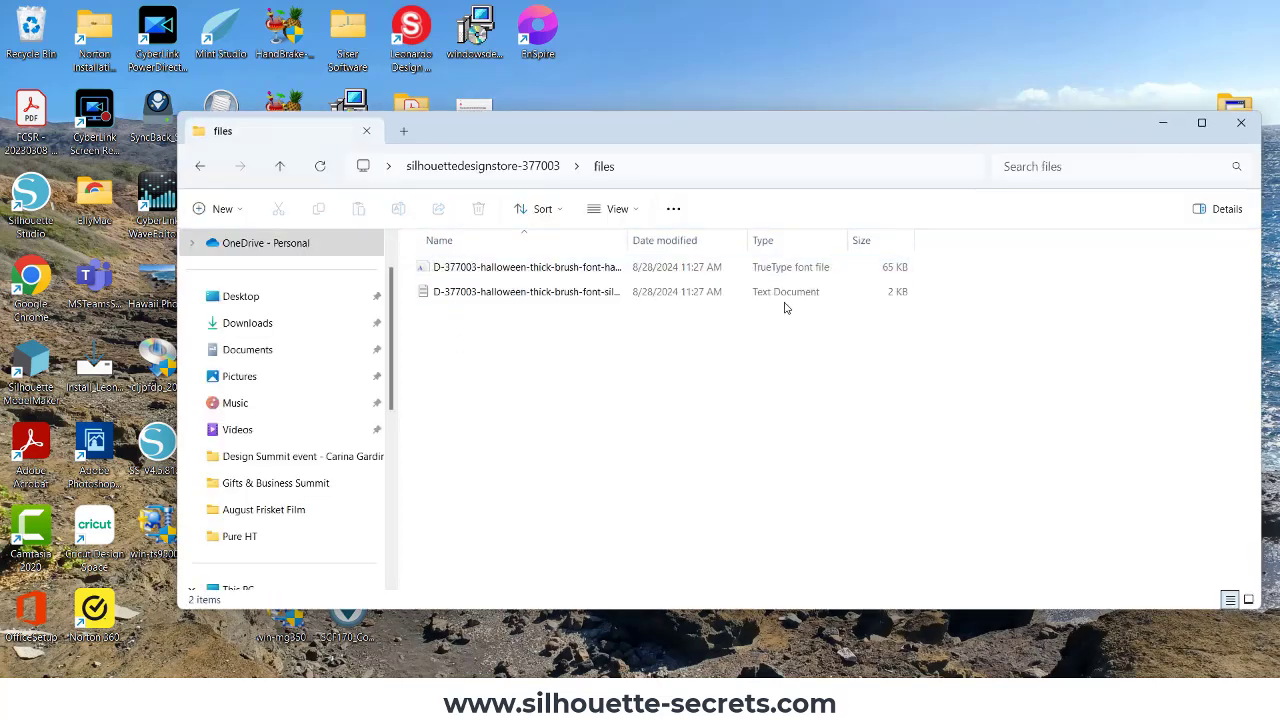
left_click(833, 270)
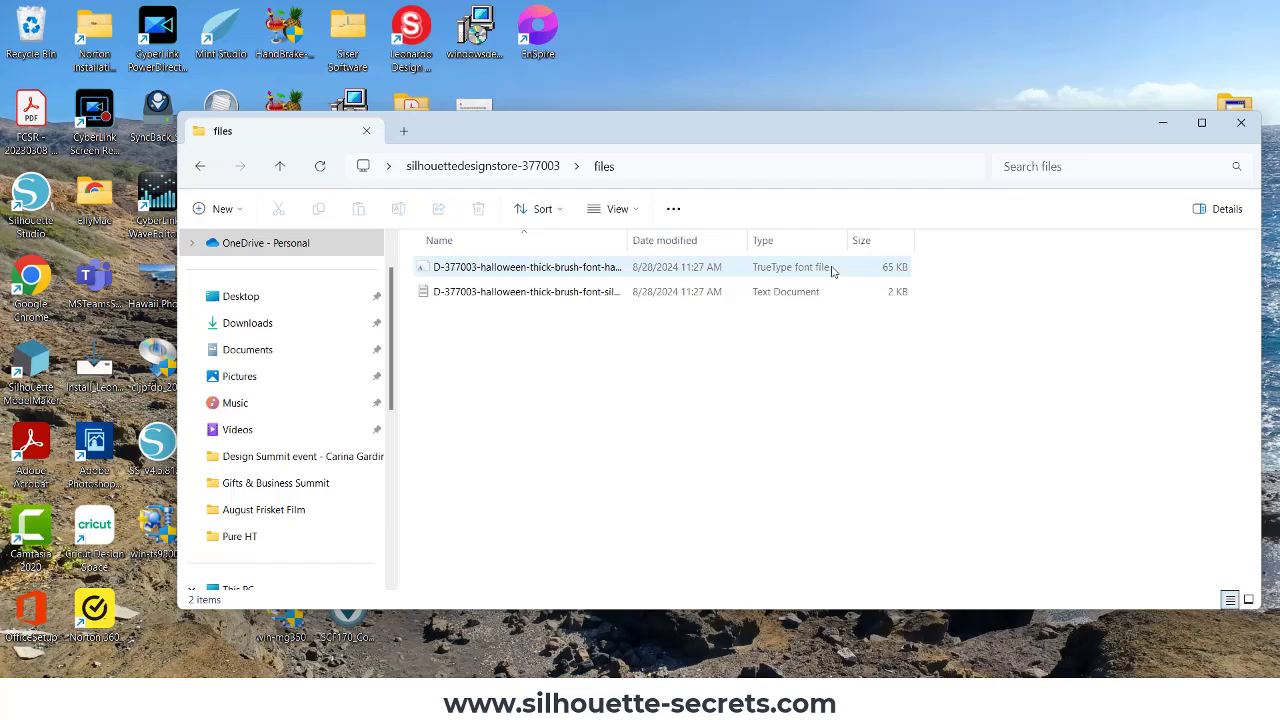
left_click(571, 269)
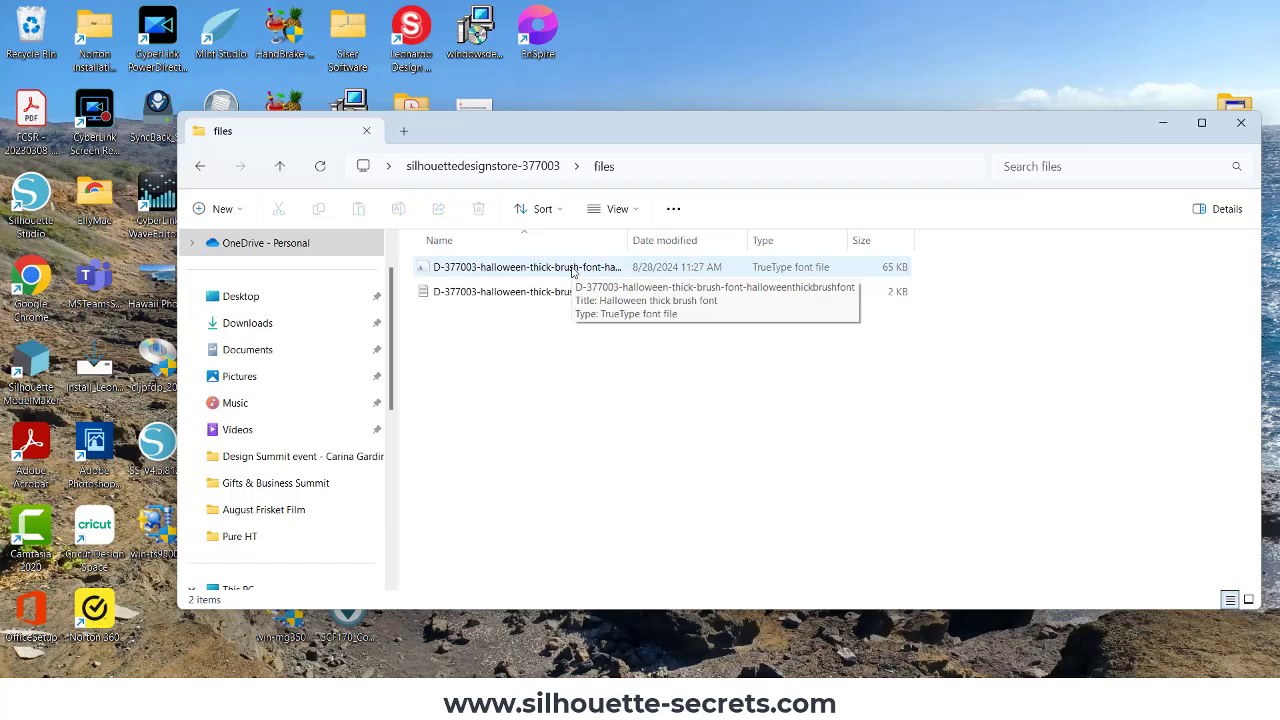
Install the Halloween thick brush .ttf font for all users, then close Silhouette Studio.
left_click(525, 270)
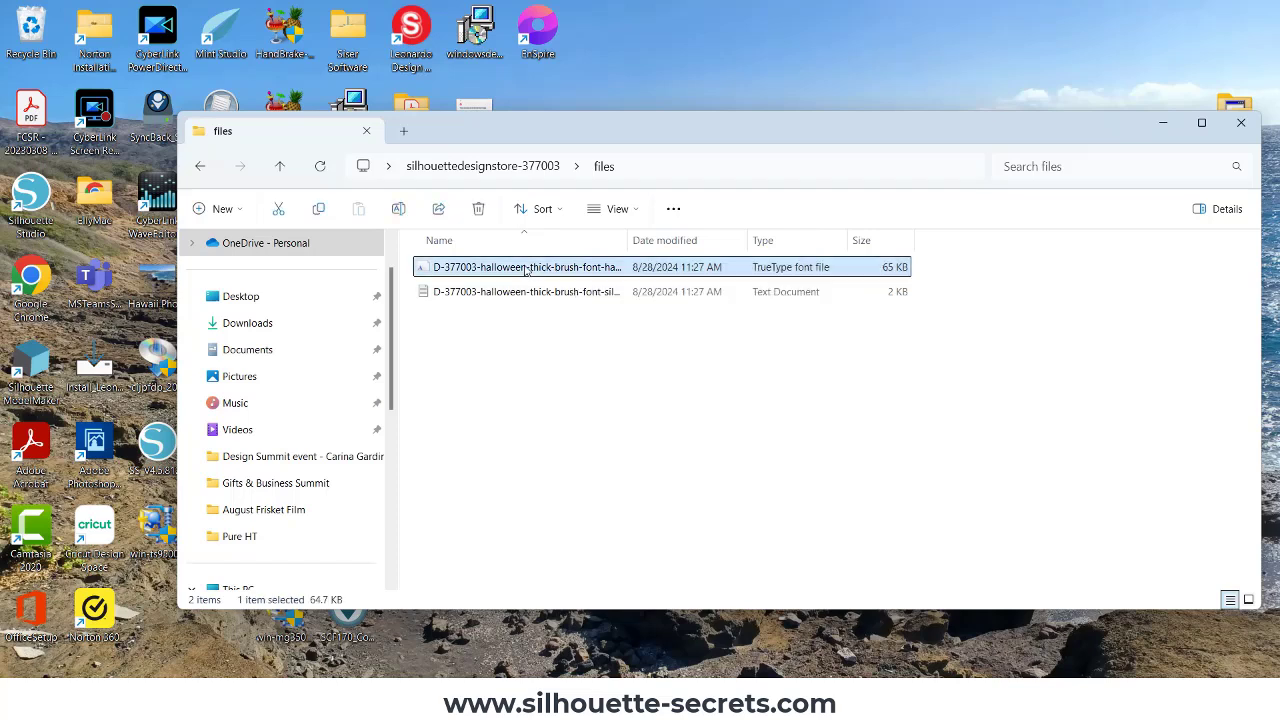
right_click(525, 270)
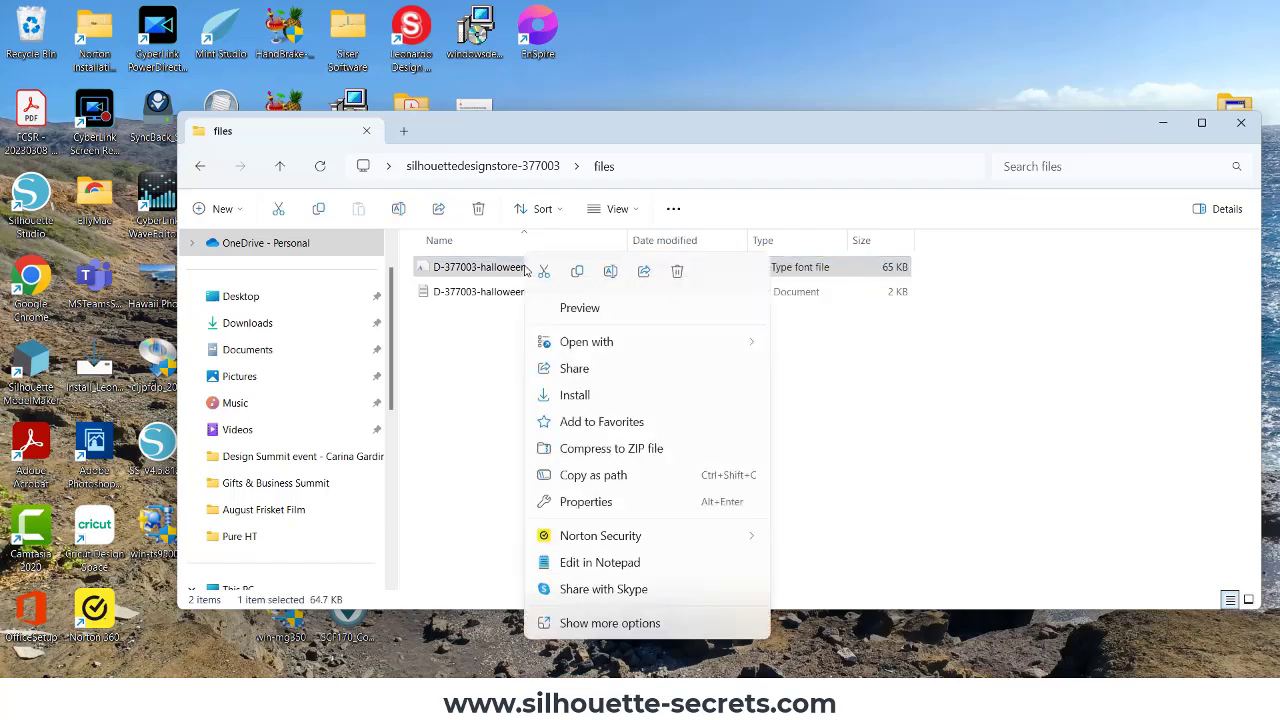
left_click(599, 401)
left_click(643, 625)
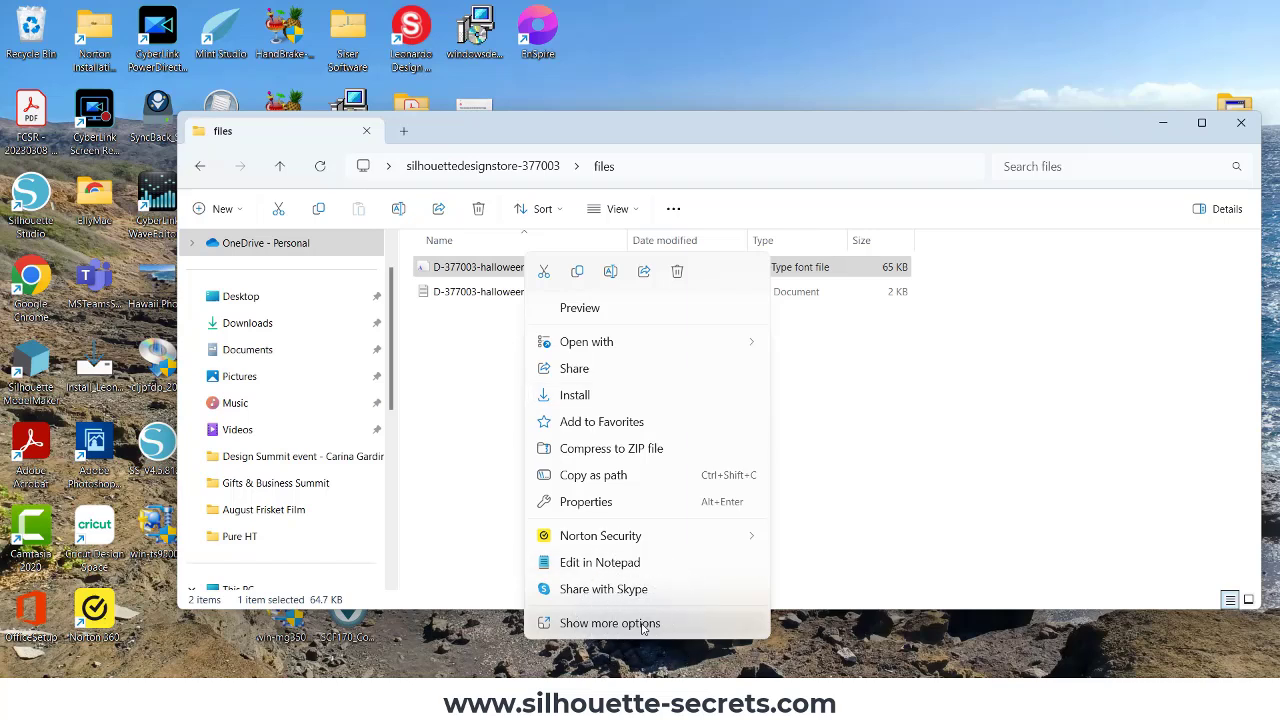
left_click(643, 625)
left_click(600, 627)
left_click(609, 627)
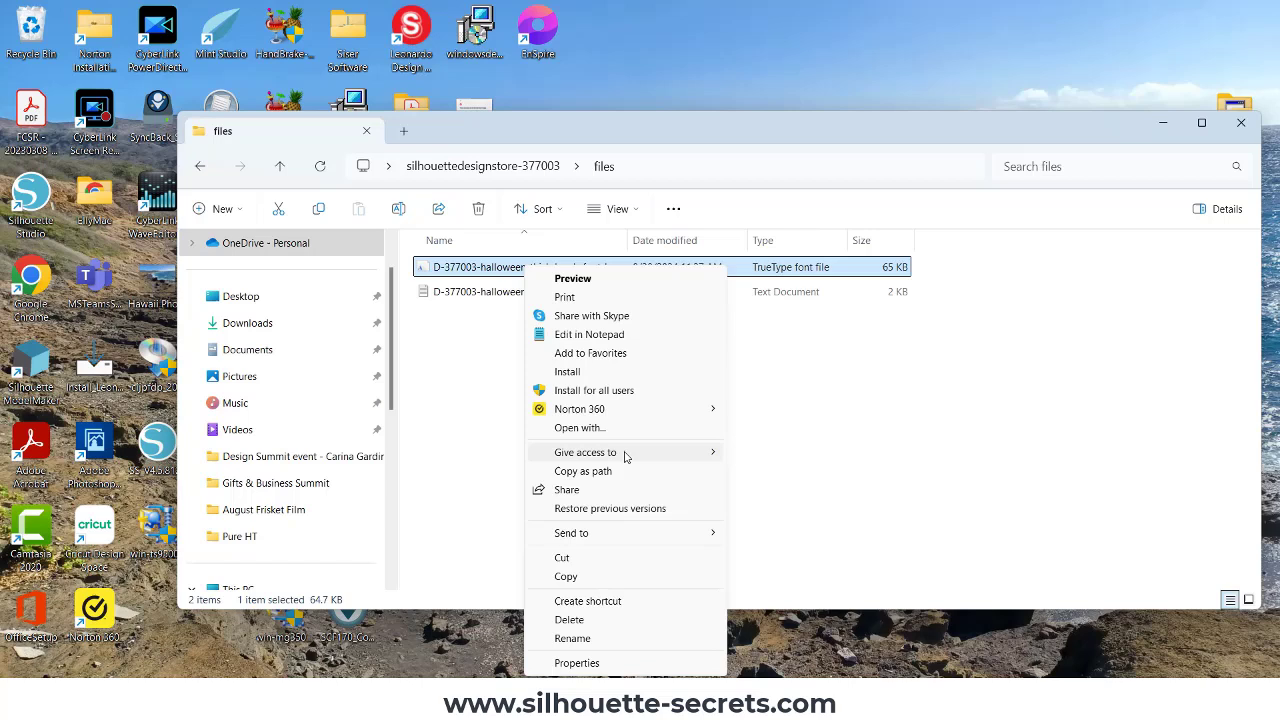
left_click(638, 398)
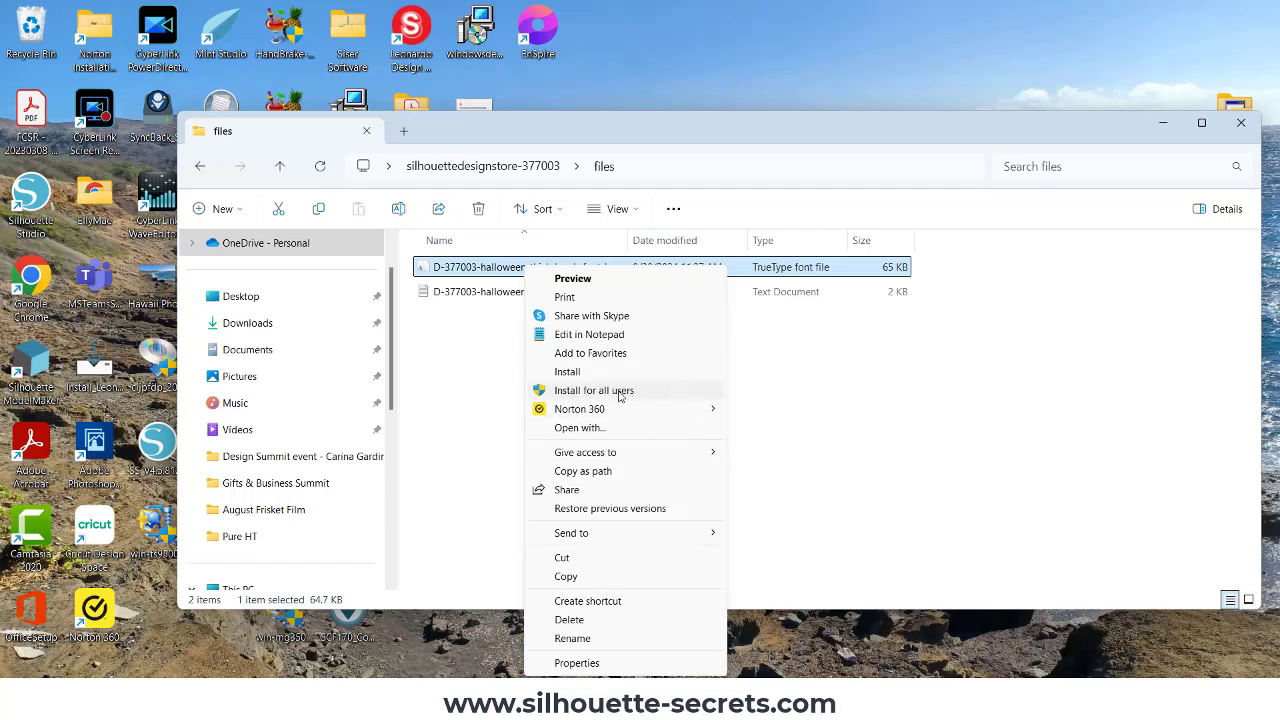
left_click(619, 391)
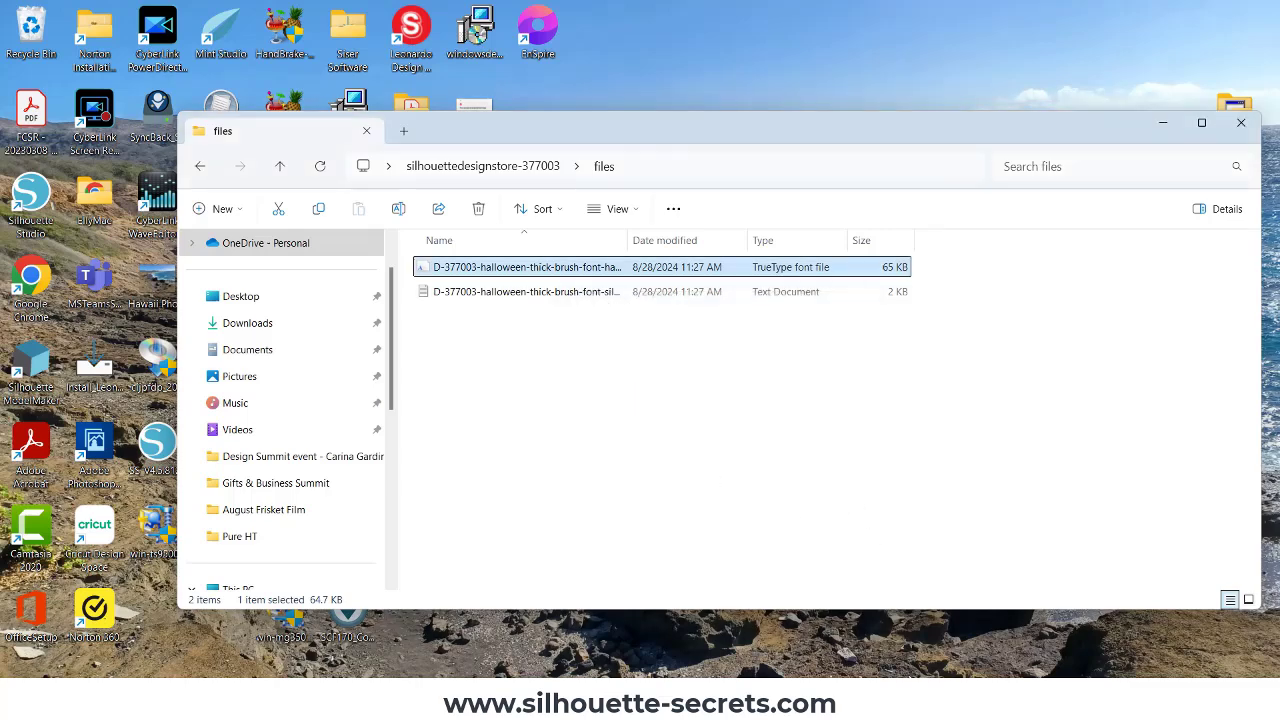
left_click(953, 608)
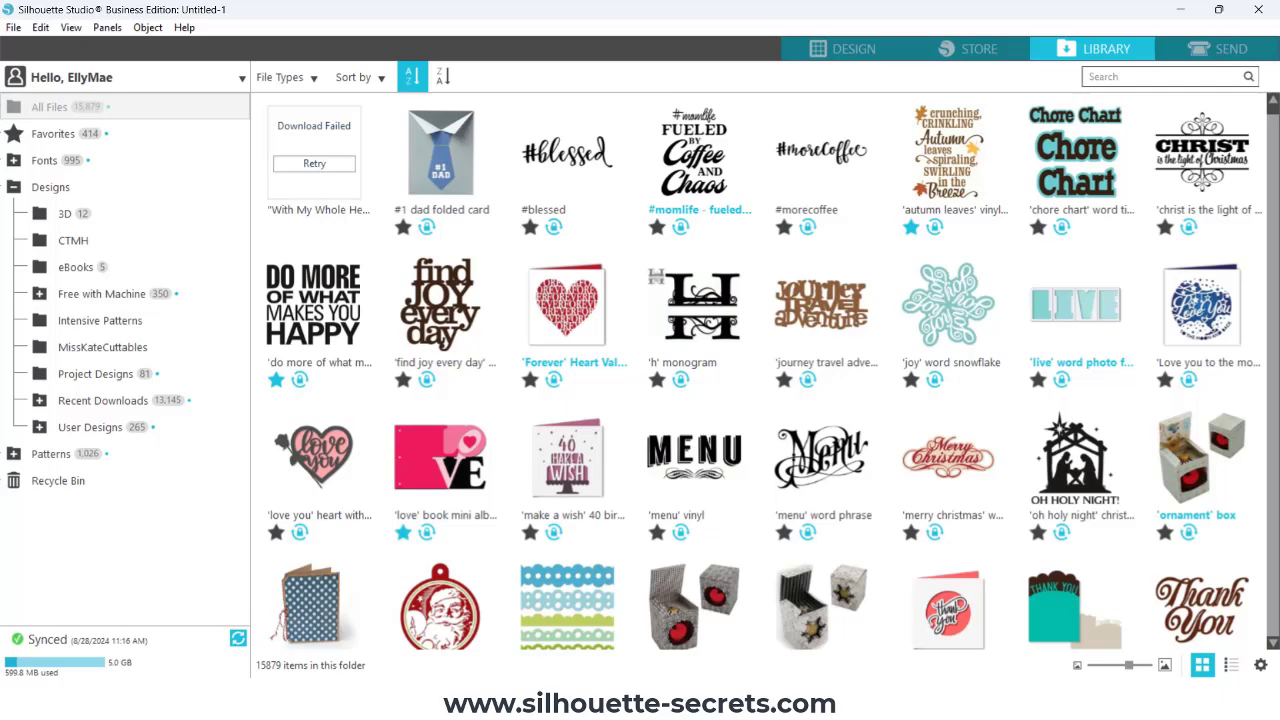
left_click(1258, 11)
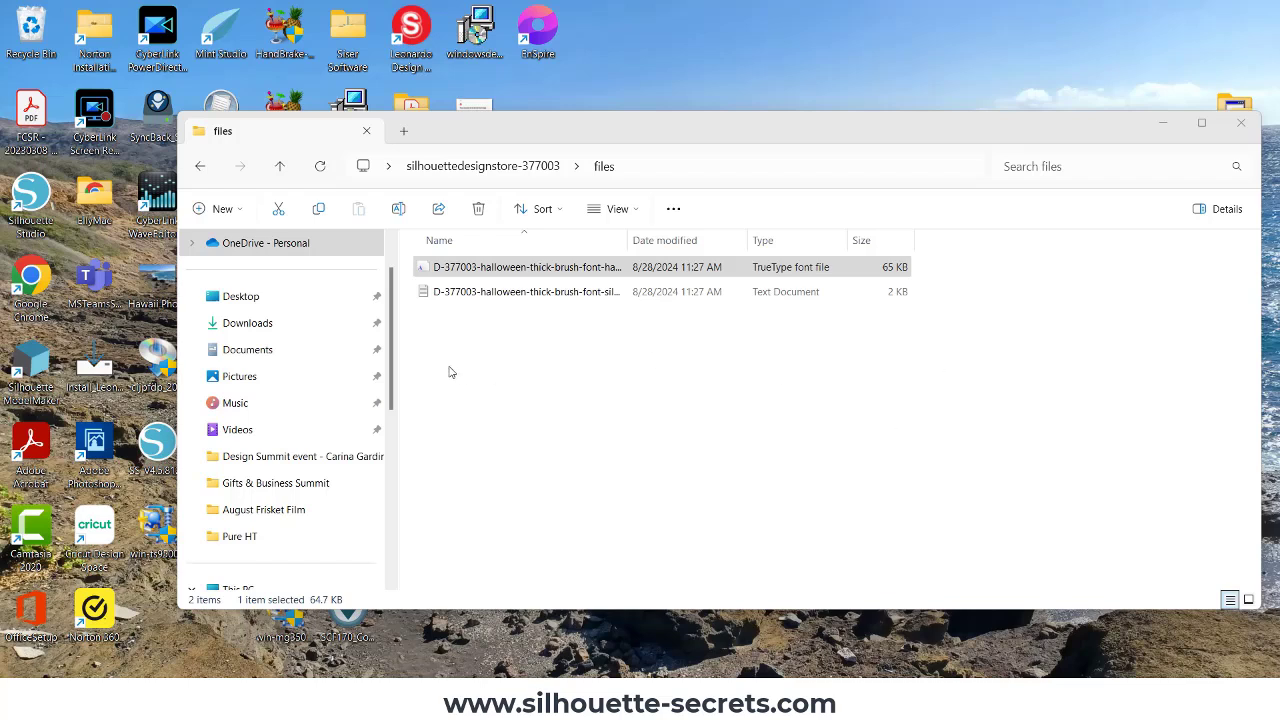
Relaunch Silhouette Studio from its desktop shortcut onto a blank Untitled-1 page.
double_click(37, 200)
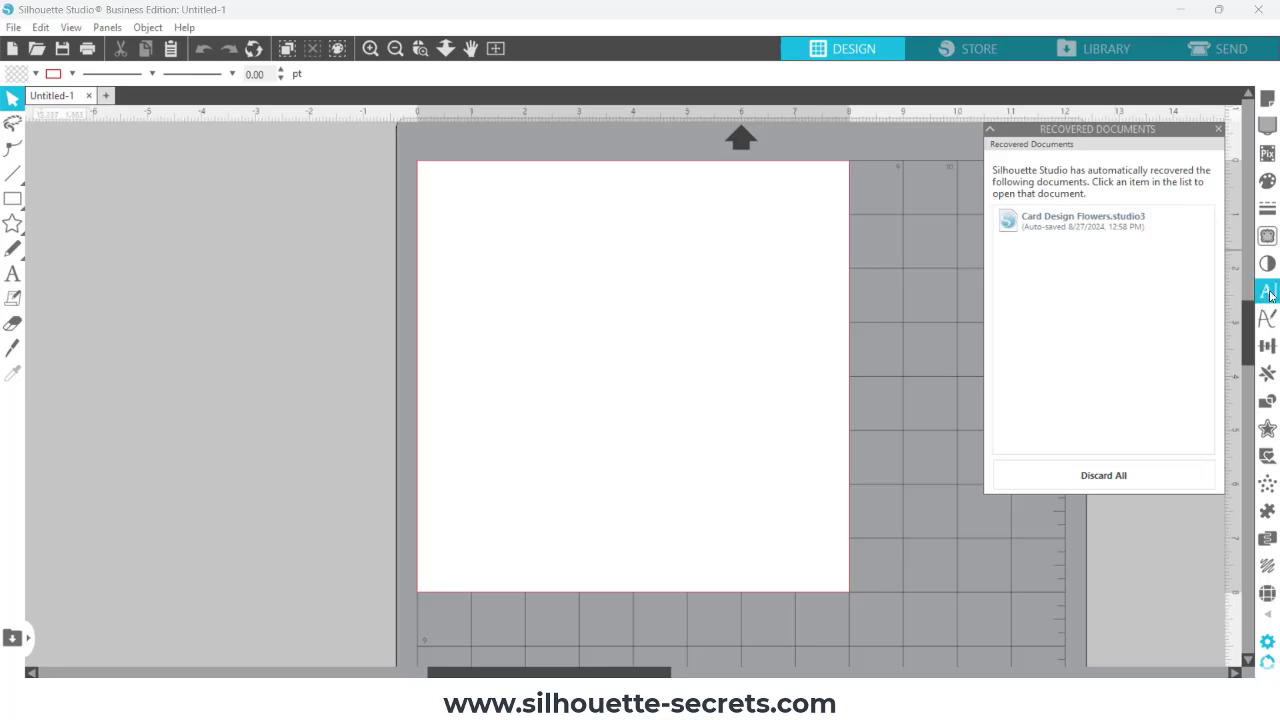
Add the text 'Hello' to the design page and select it.
left_click(13, 278)
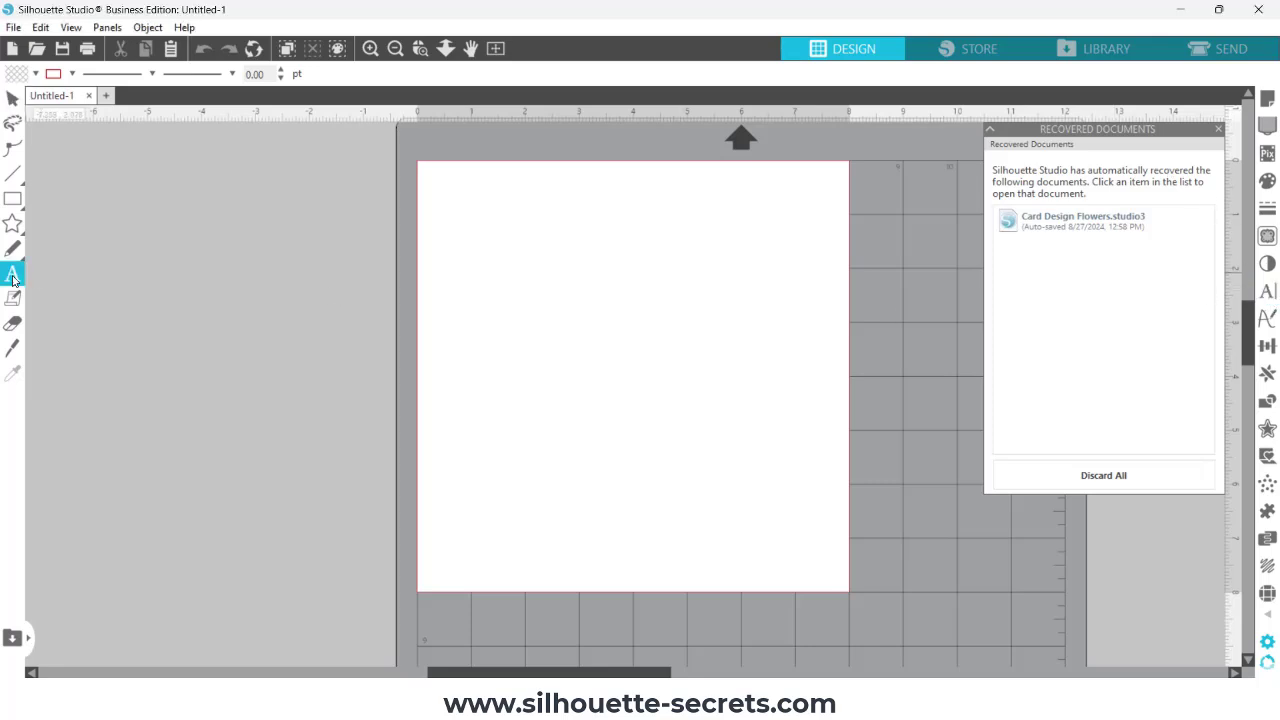
left_click(514, 277)
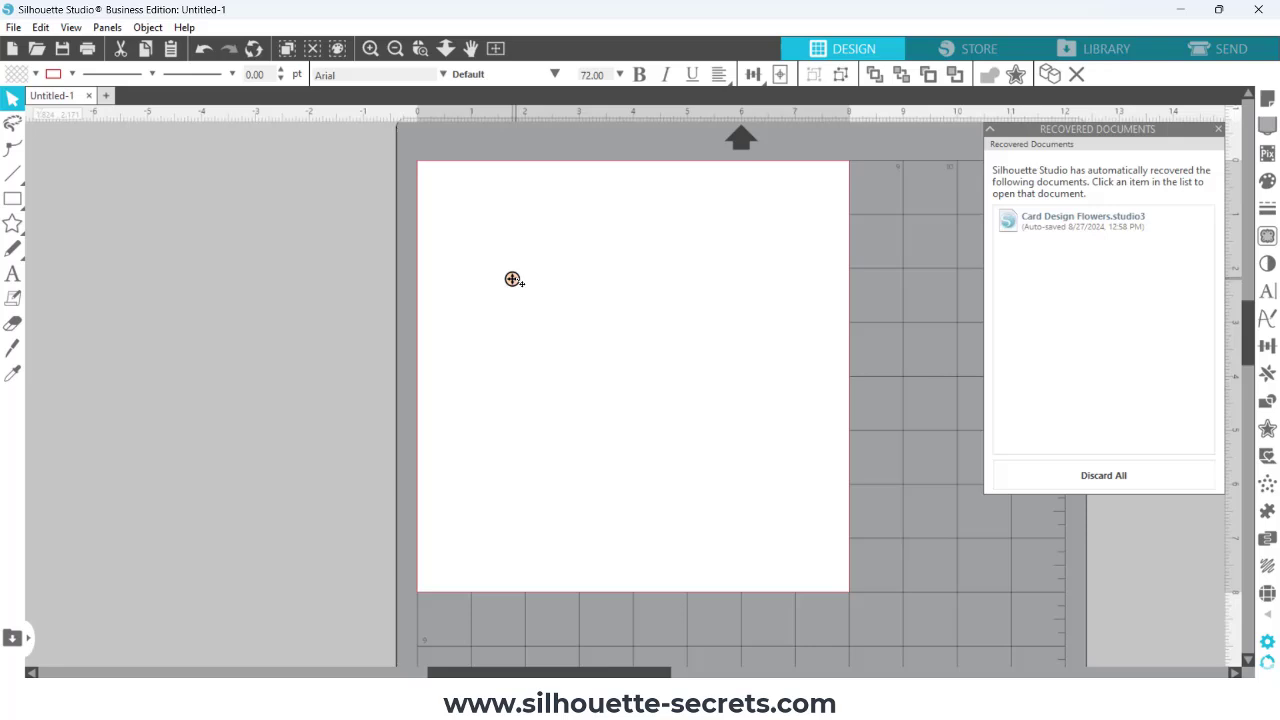
type("Hell")
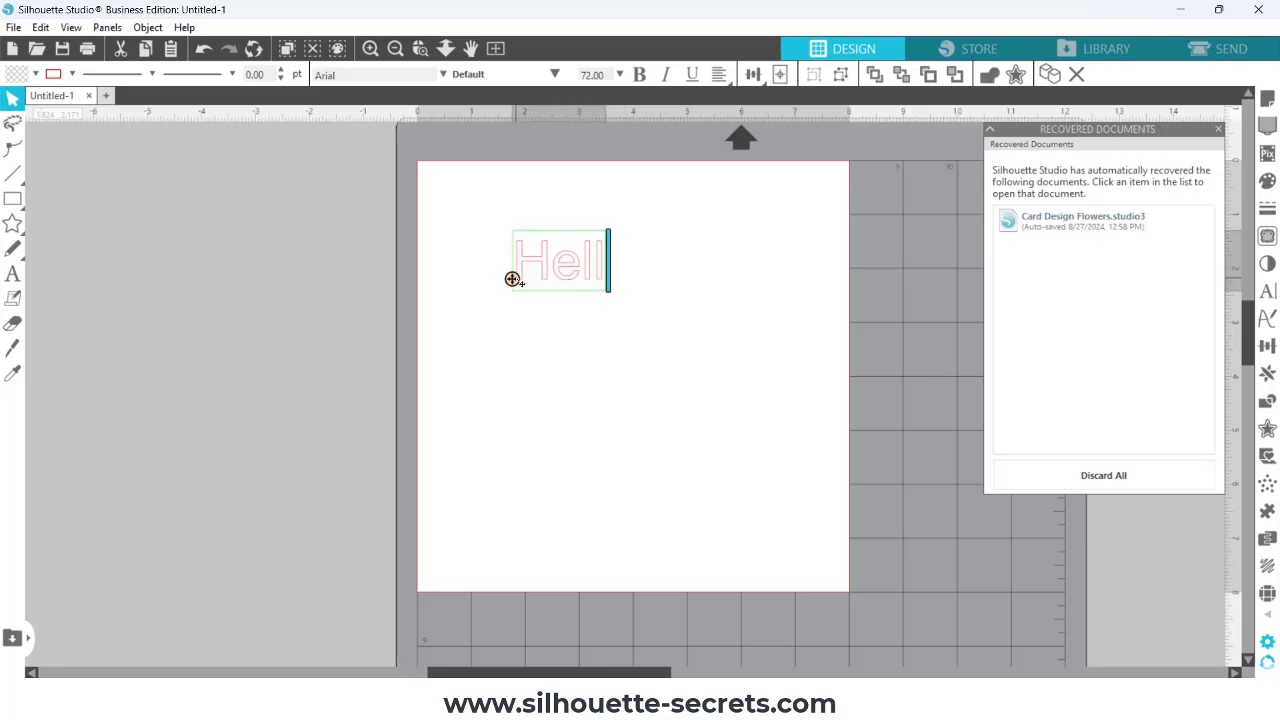
type("o")
left_click(603, 334)
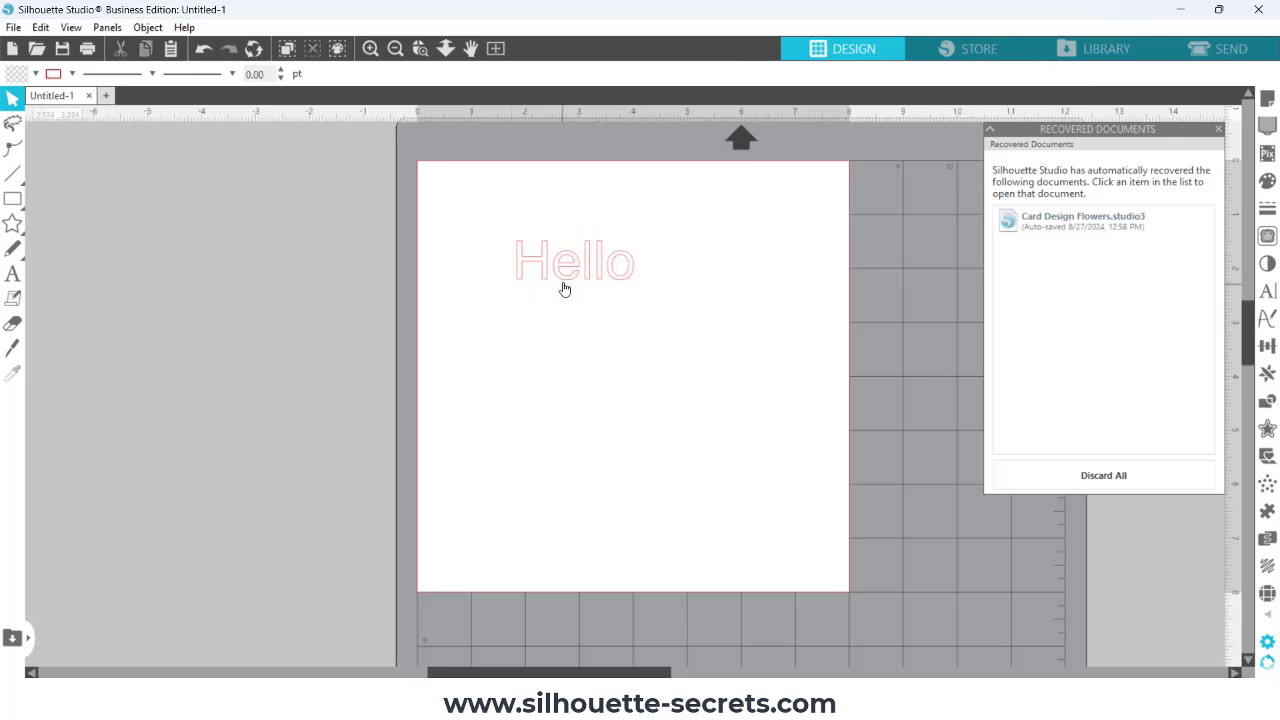
left_click(511, 267)
Fill Hello near-black and enlarge it to about 3.881 in wide.
left_click(36, 74)
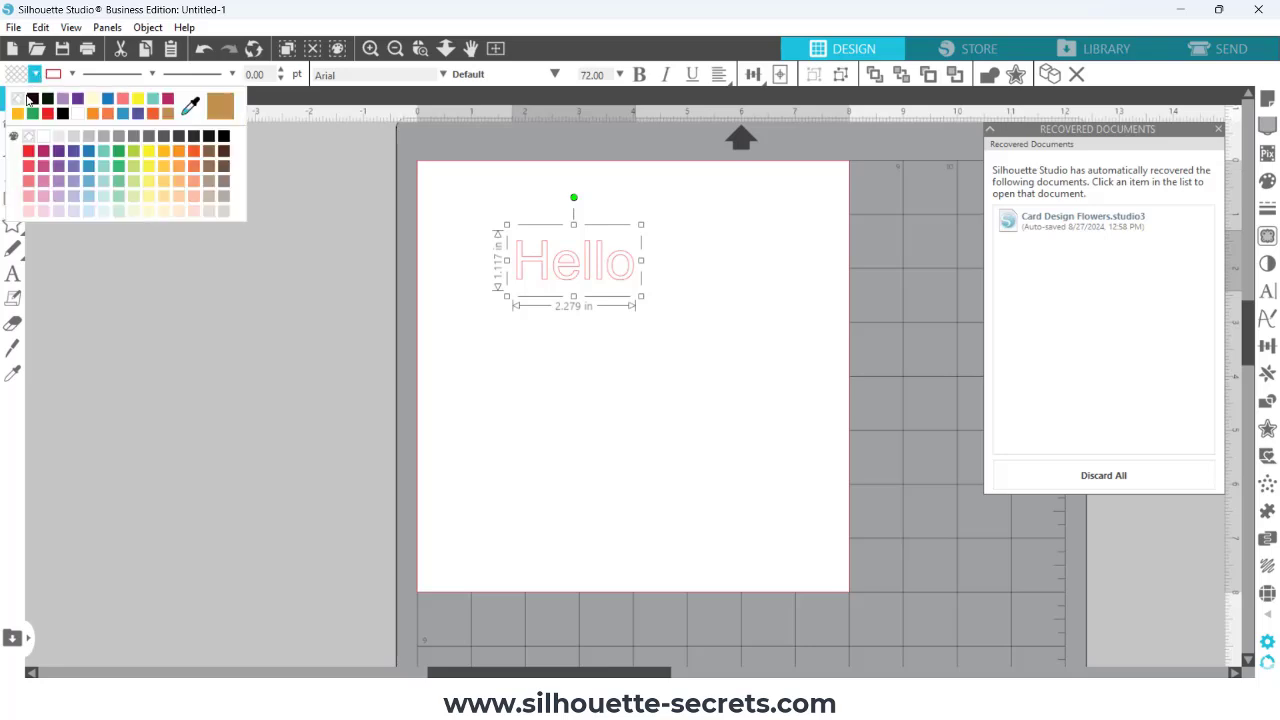
left_click(29, 100)
left_click_drag(641, 296, 717, 368)
left_click(1268, 291)
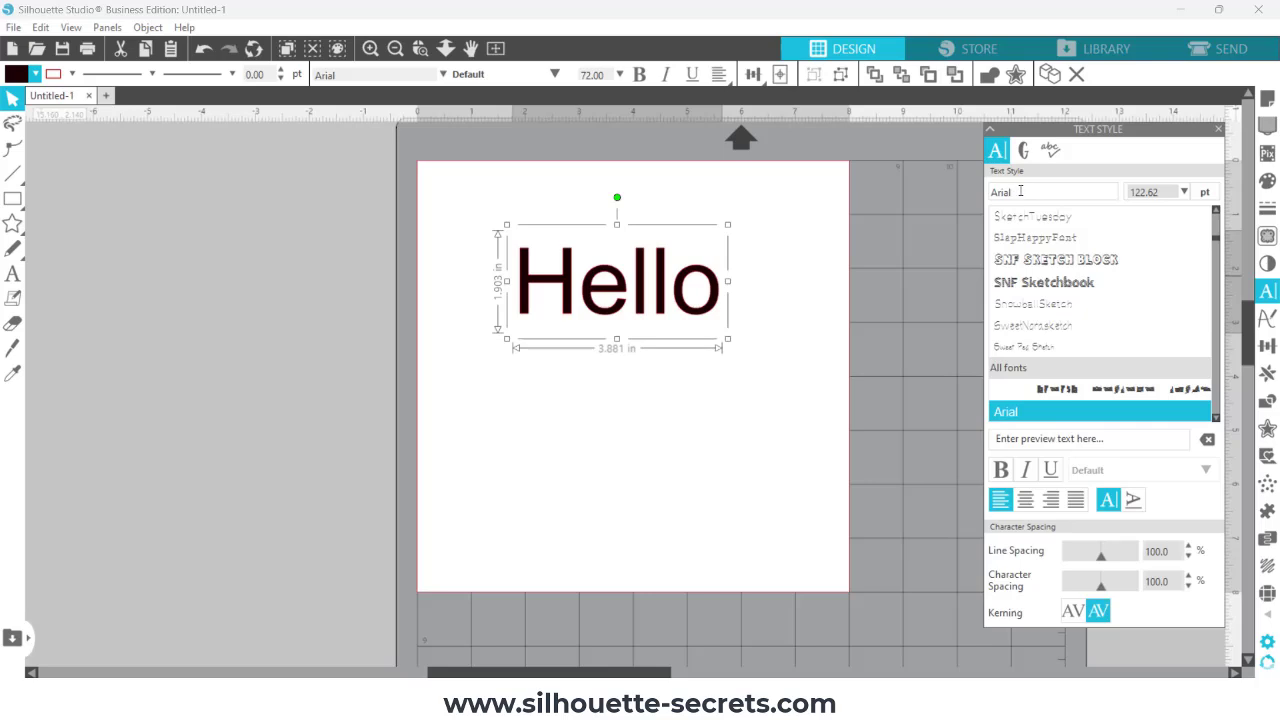
Select the Arial font name in the Text Style panel for Hello.
left_click_drag(1020, 191, 995, 193)
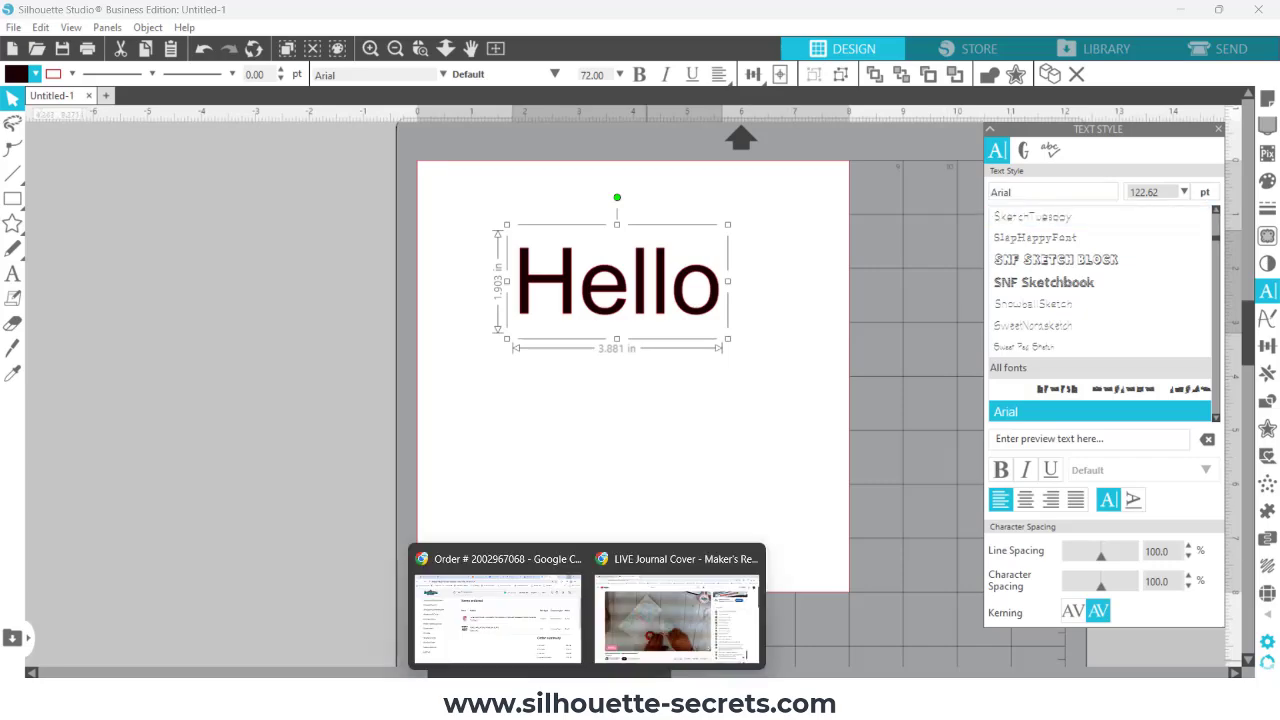
Open the Halloween Thick Brush Font product page (D-377003, $1.50) from the order in the browser.
left_click(498, 612)
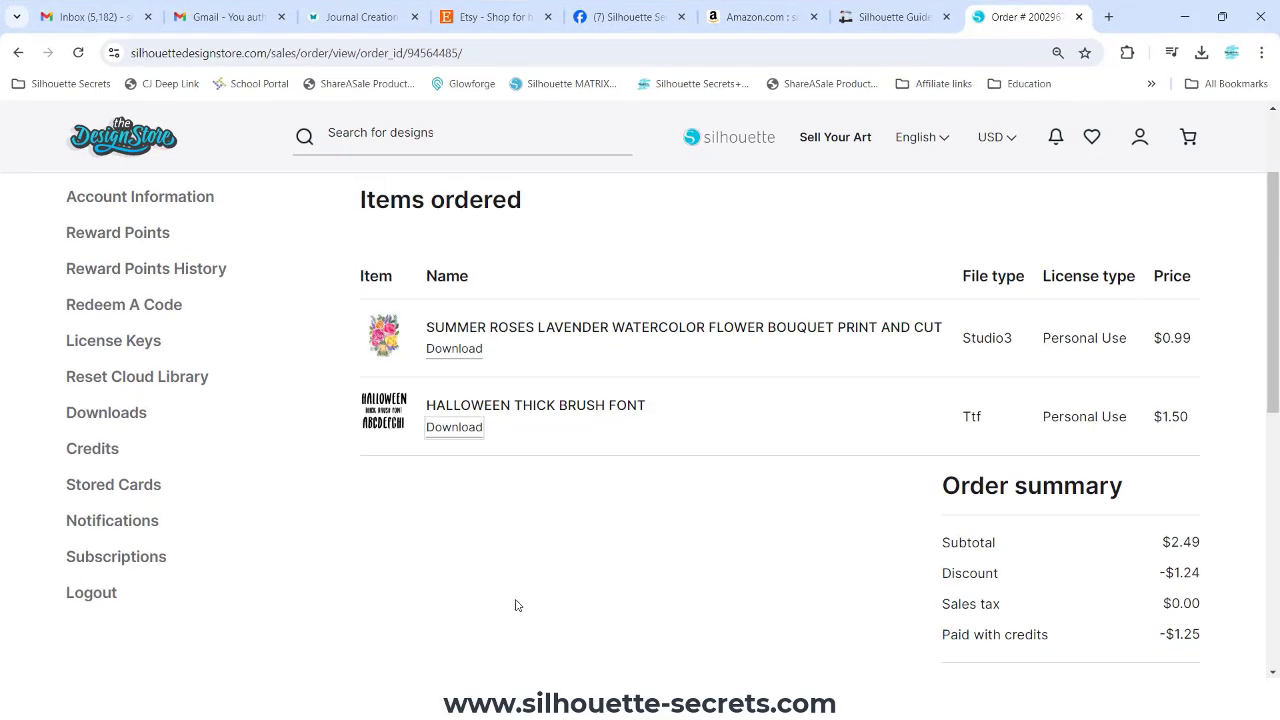
left_click(588, 407)
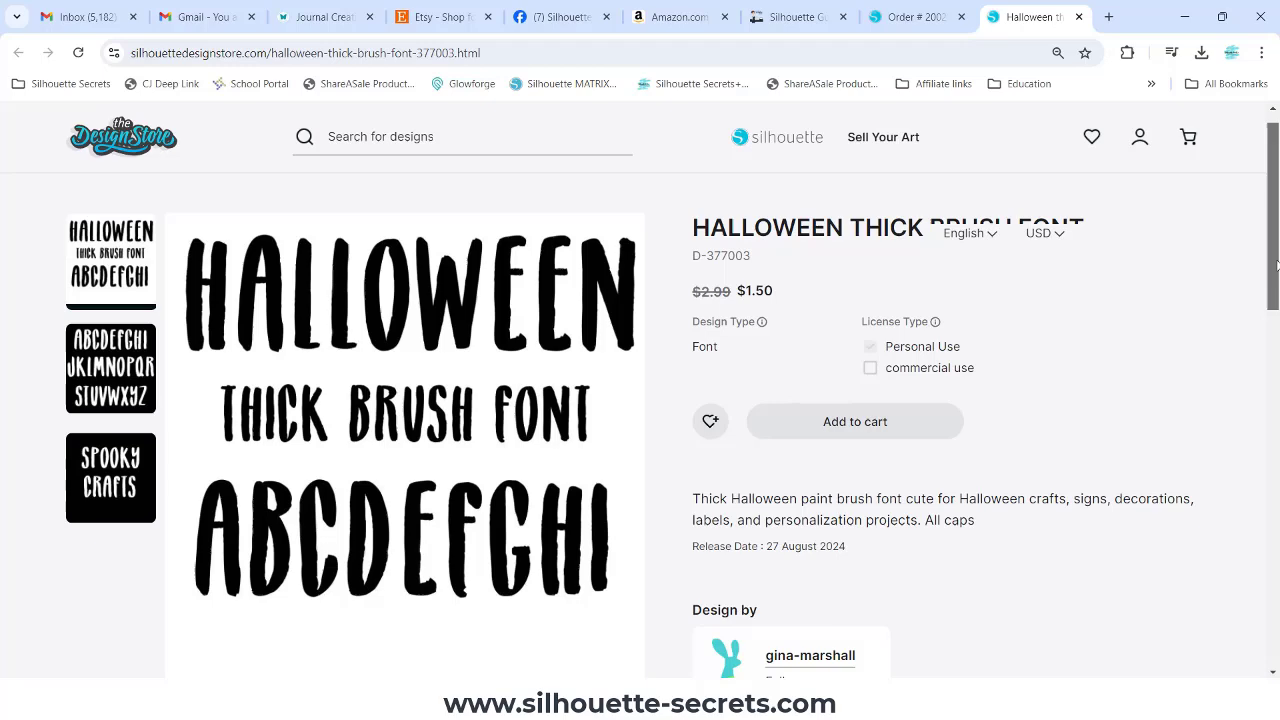
scroll(865, 423, "down", 3)
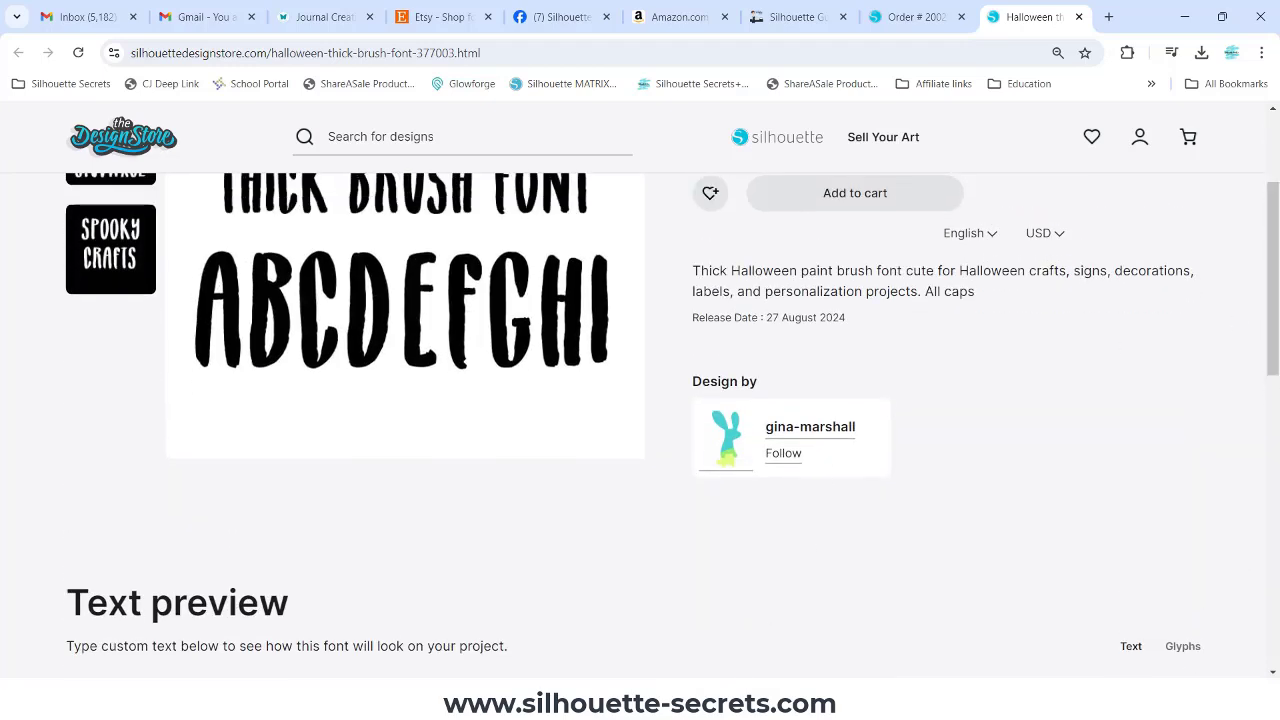
mouse_move(623, 708)
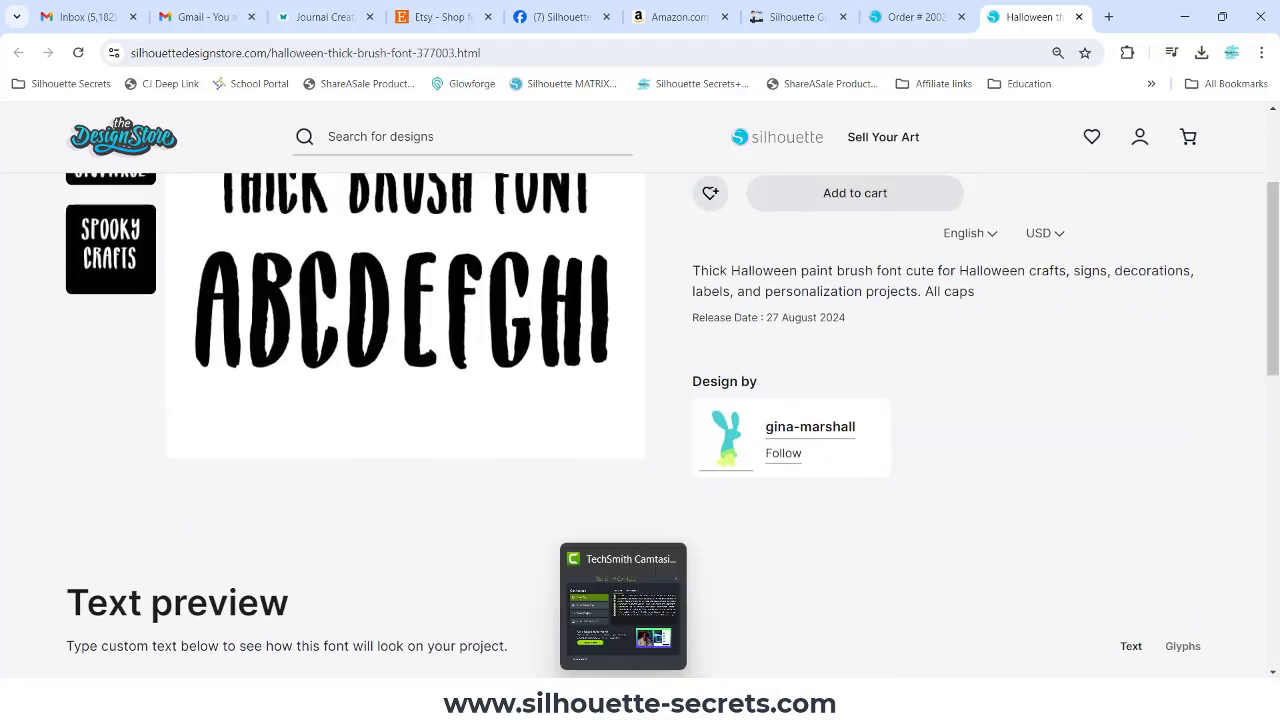
Search 'hallowe' in the font box and set Hello in the Halloween Earrings font, turning it into spider and earring shapes.
left_click(740, 708)
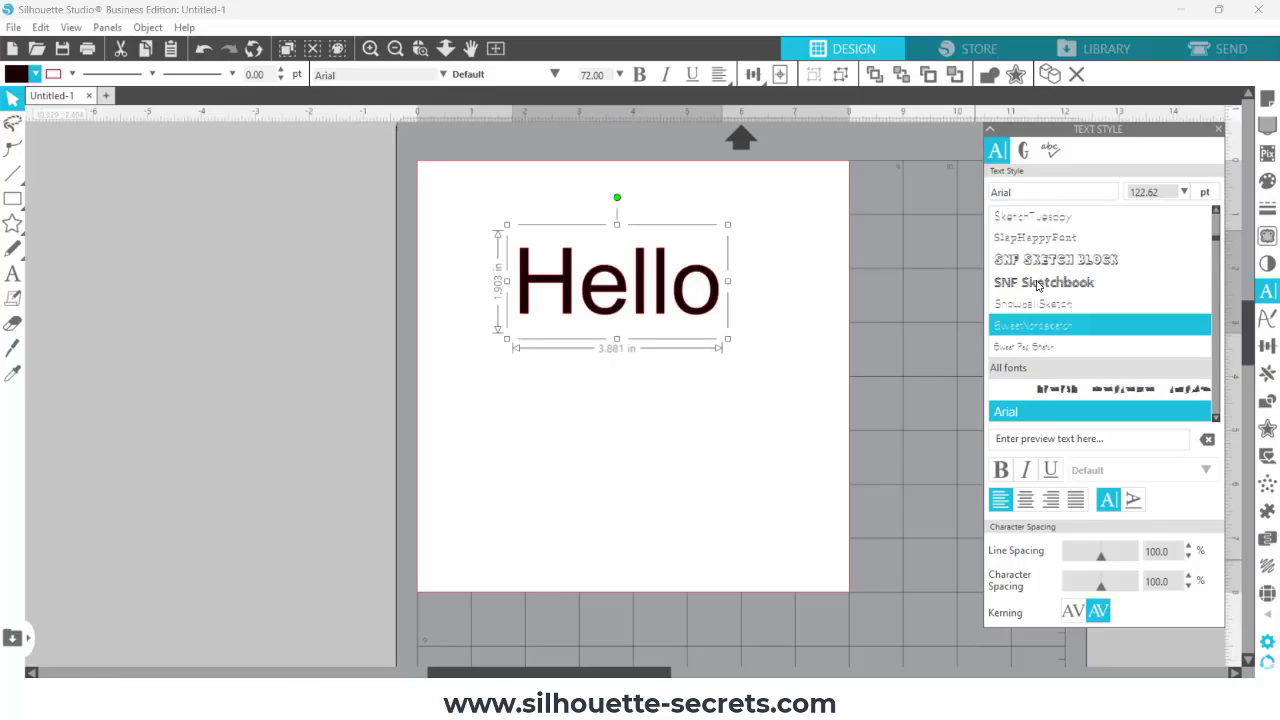
left_click(1062, 195)
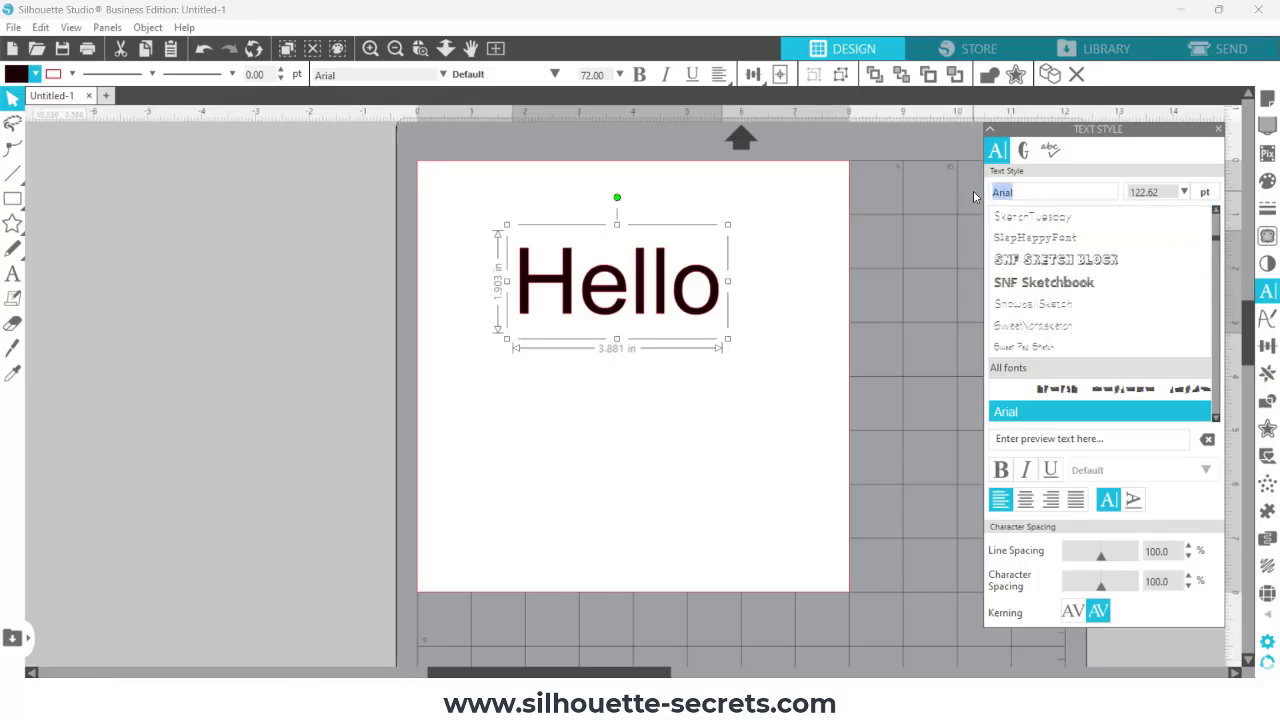
type("hhall")
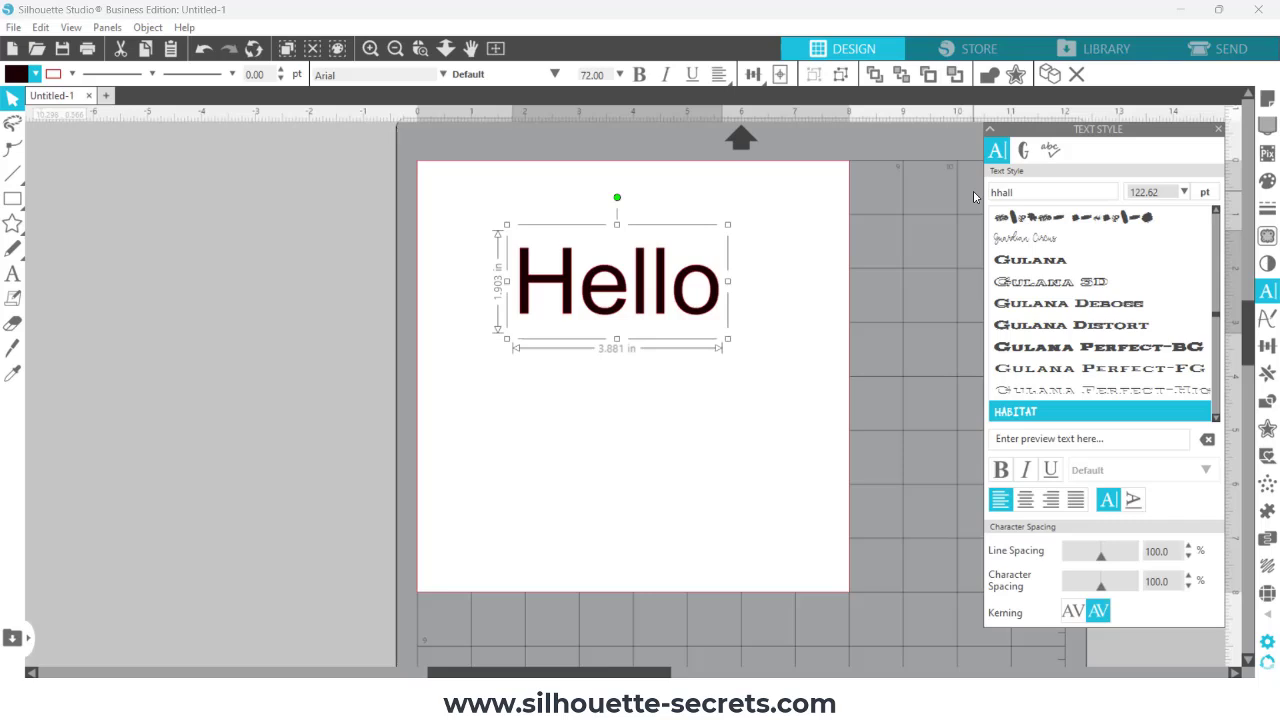
key("ctrl+a")
type("hallowe")
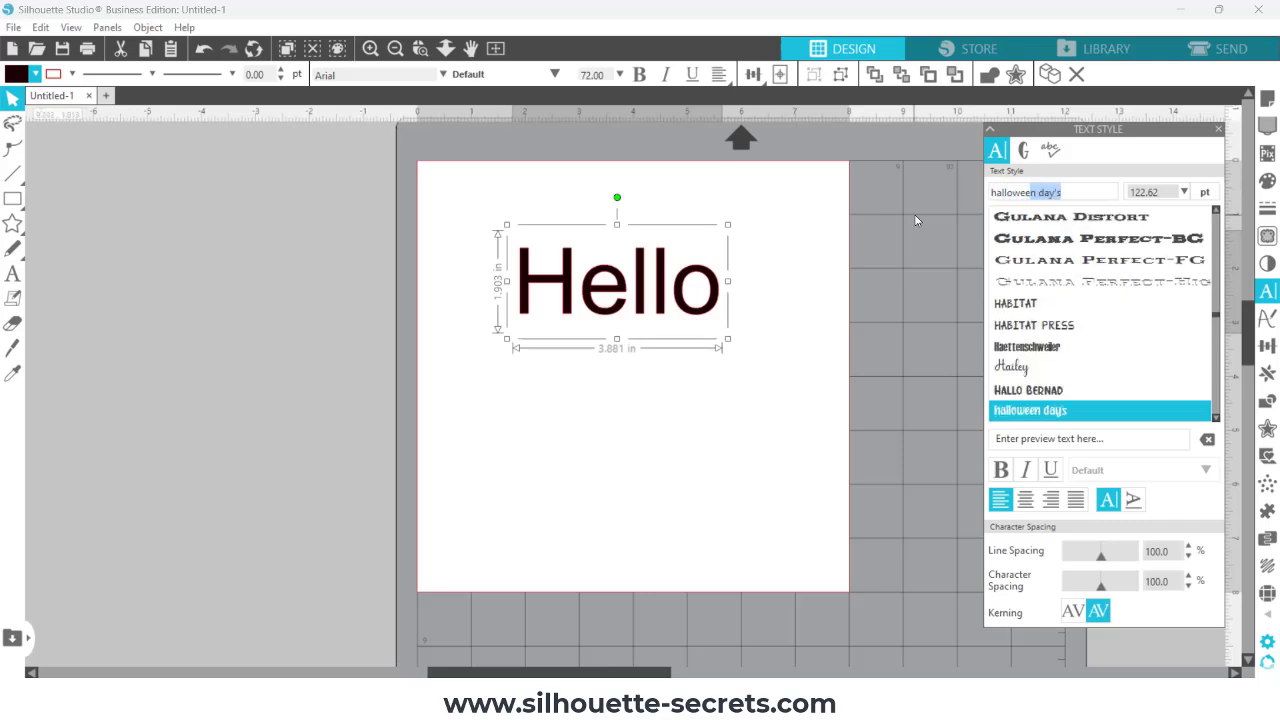
left_click(1216, 418)
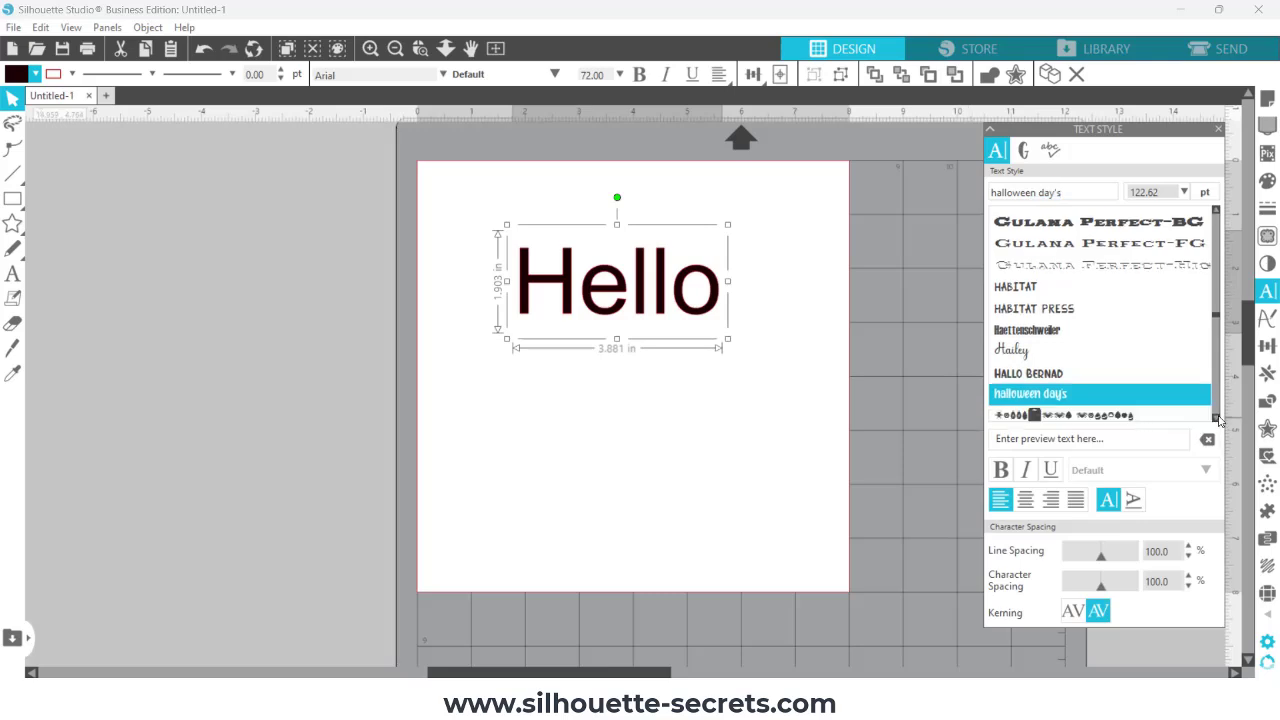
left_click(1218, 419)
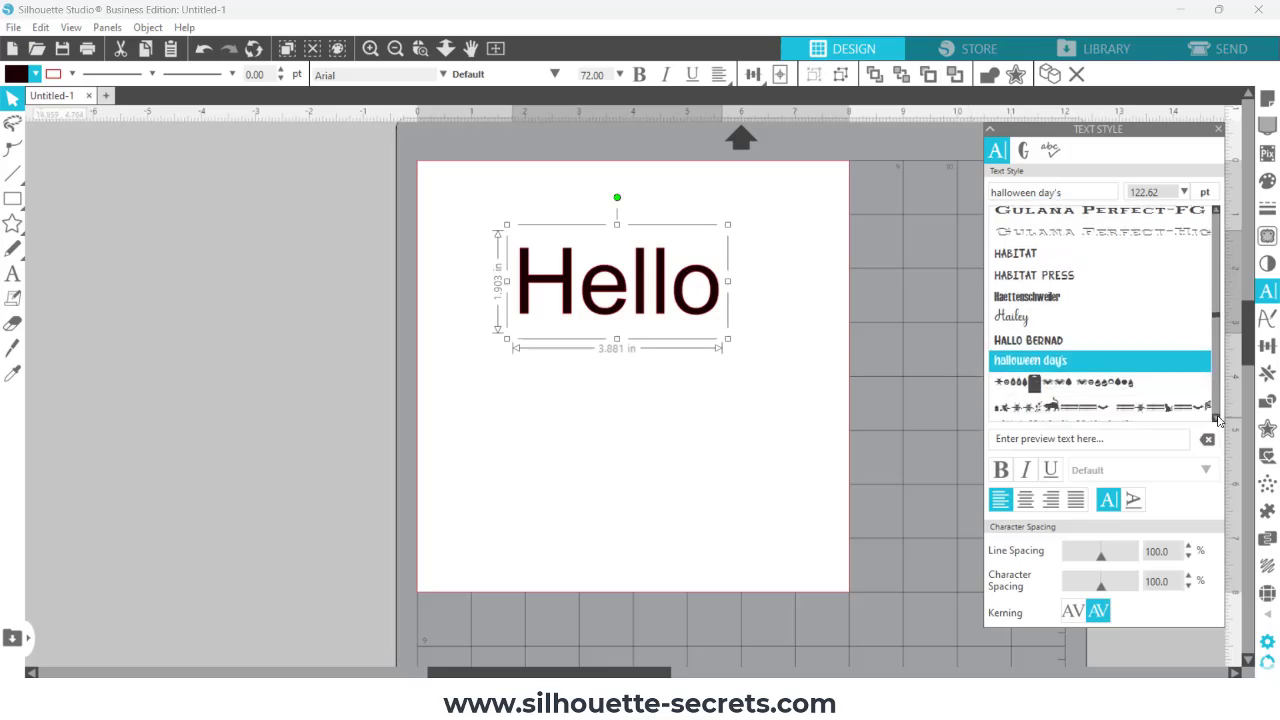
left_click(1104, 389)
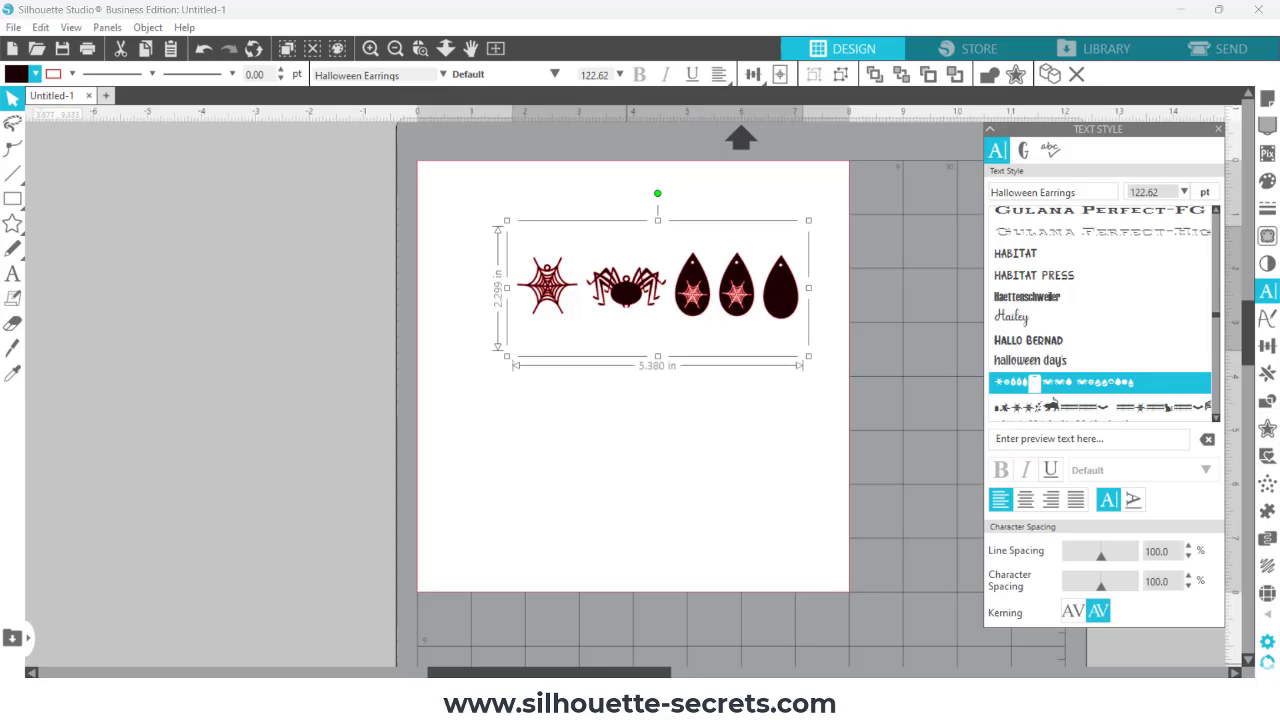
left_click(547, 620)
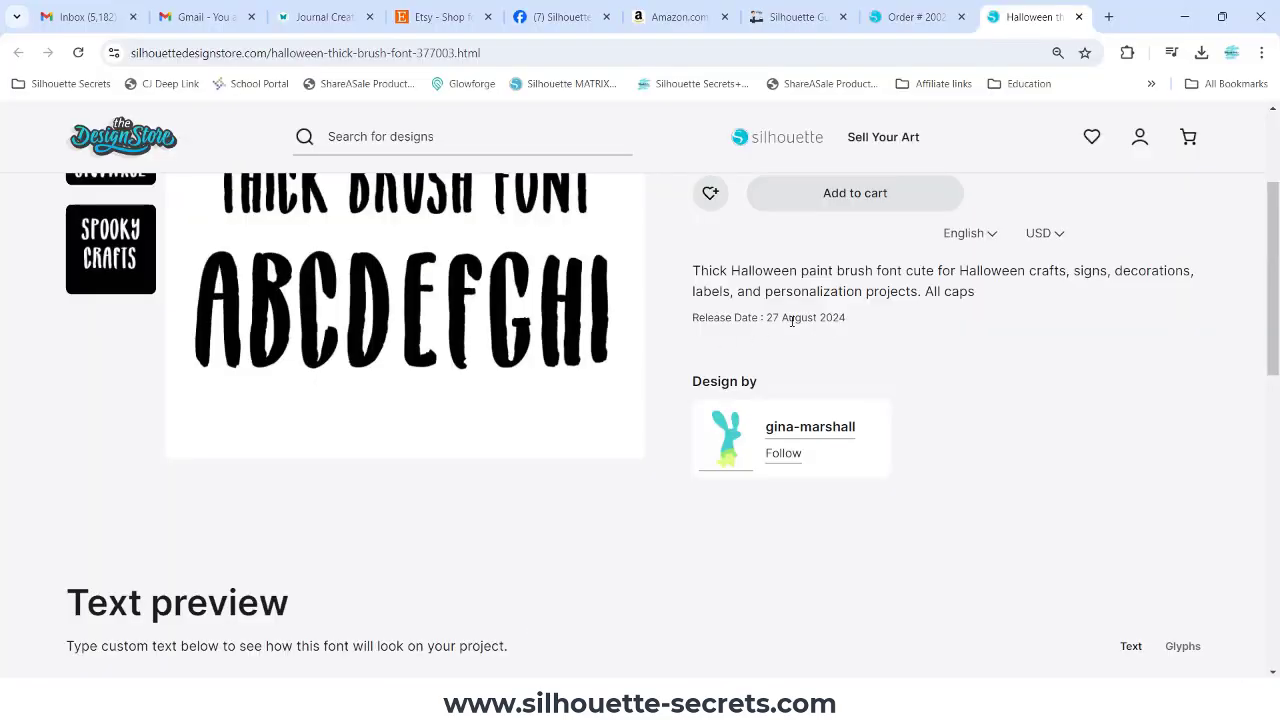
left_click_drag(1273, 346, 1260, 286)
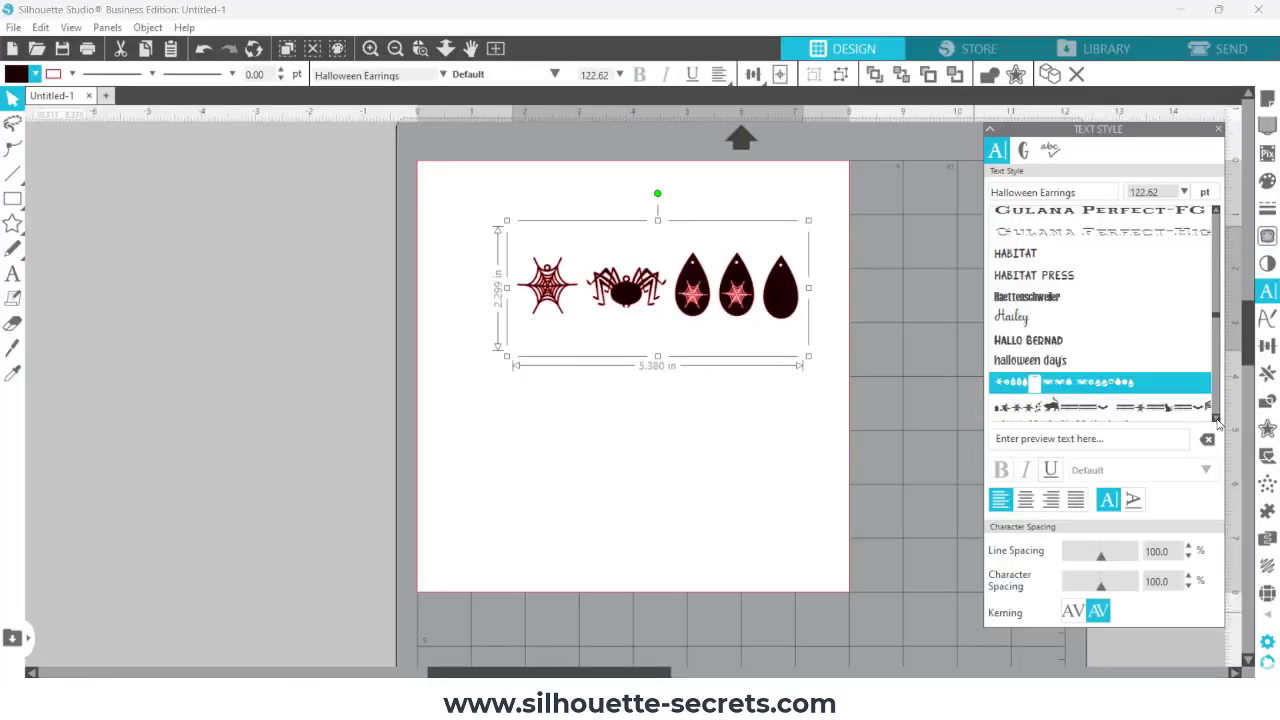
Apply Halloween Thick Brush Font from the font list to the Hello text.
left_click(1216, 419)
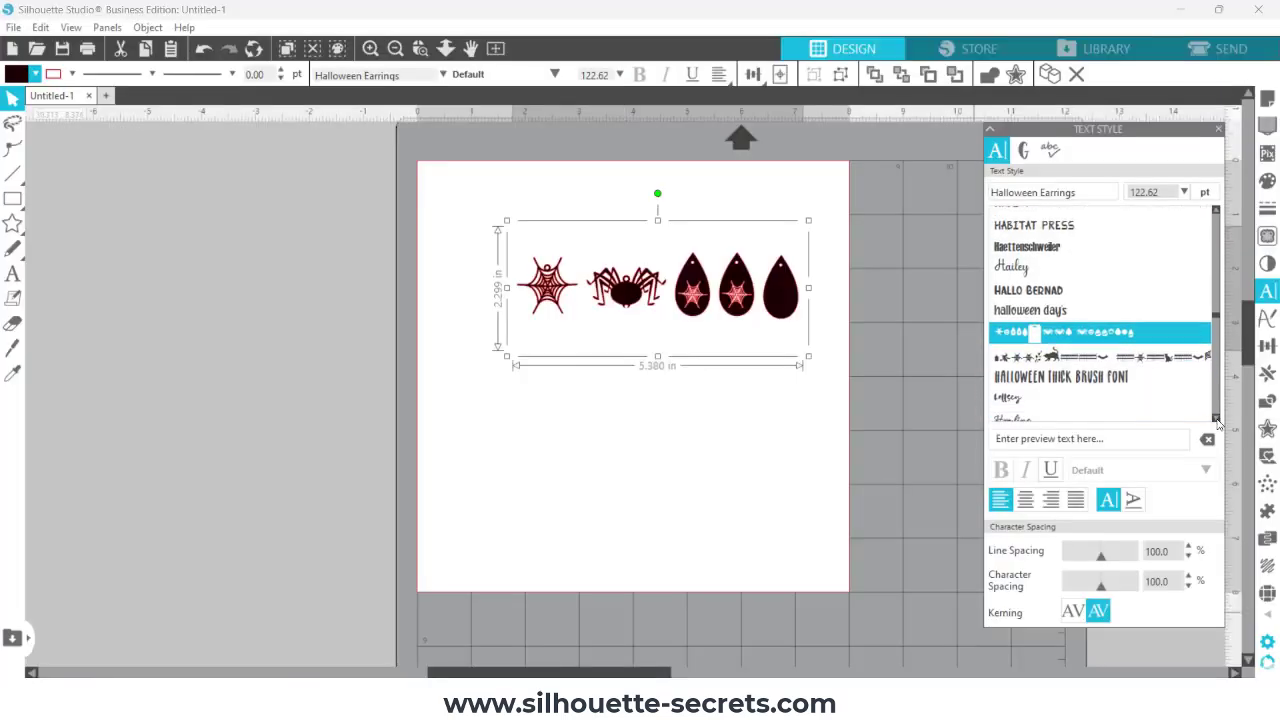
left_click(1118, 378)
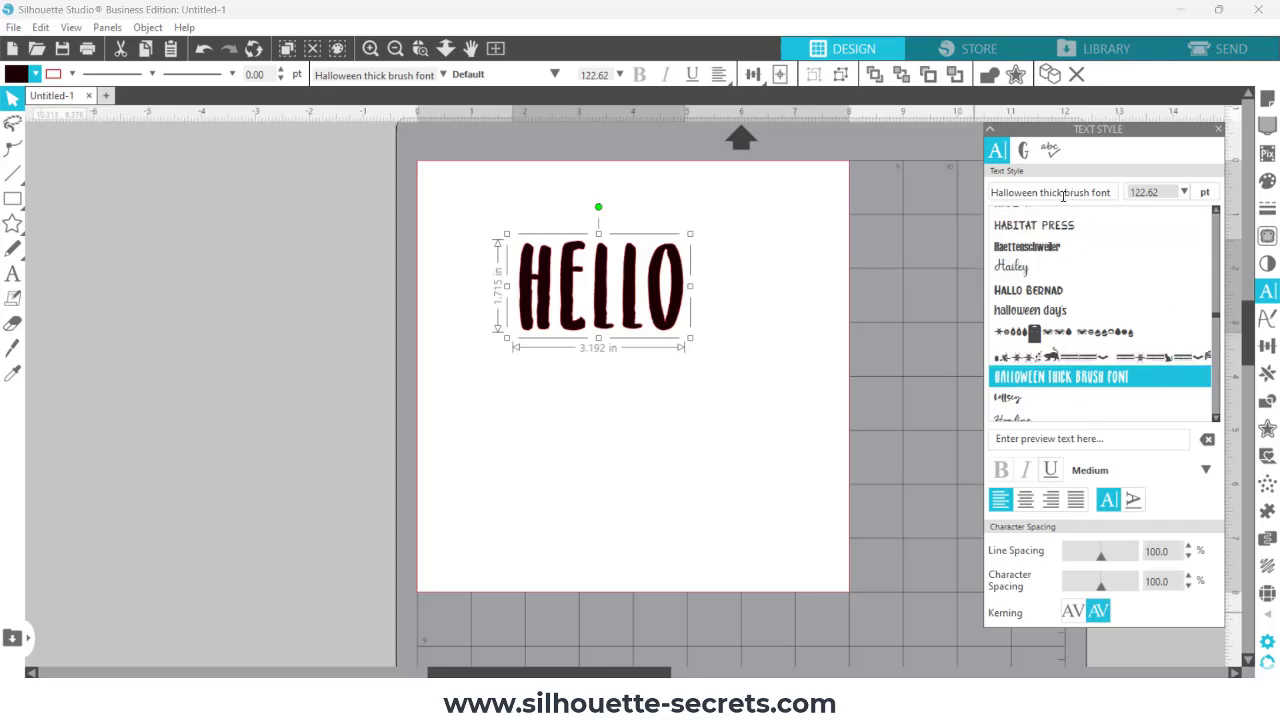
left_click_drag(1112, 192, 982, 197)
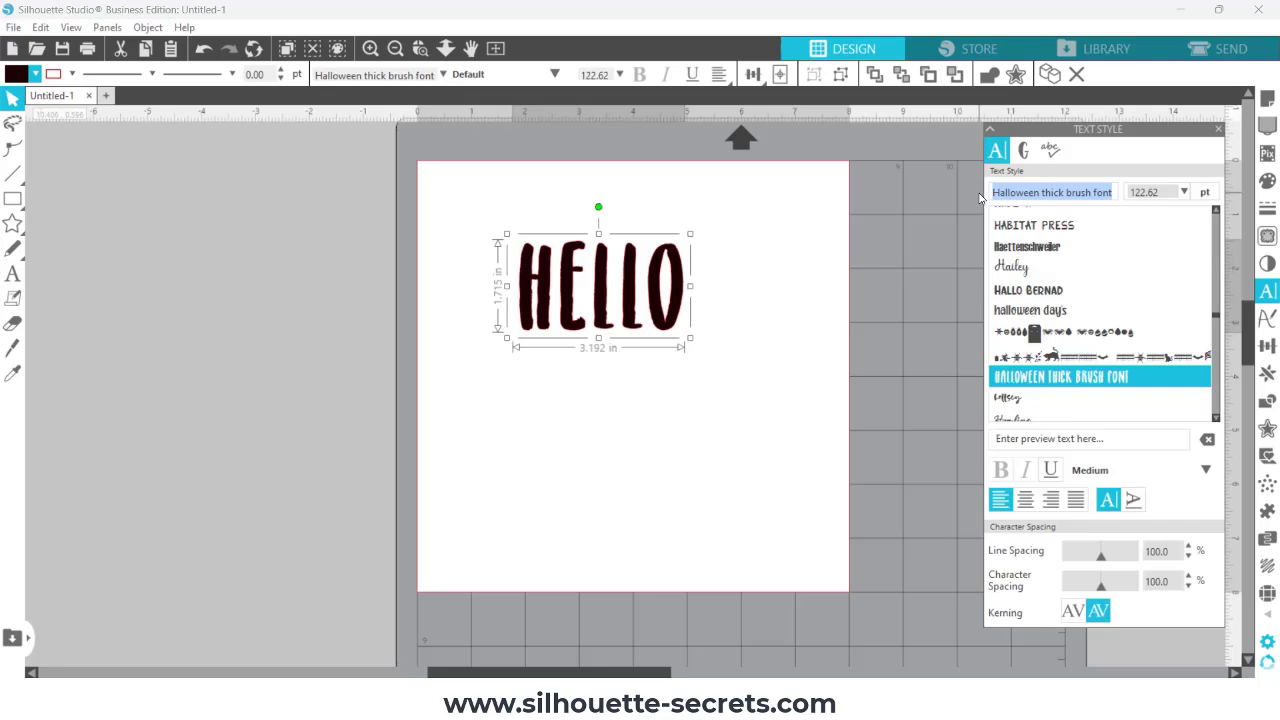
type("L")
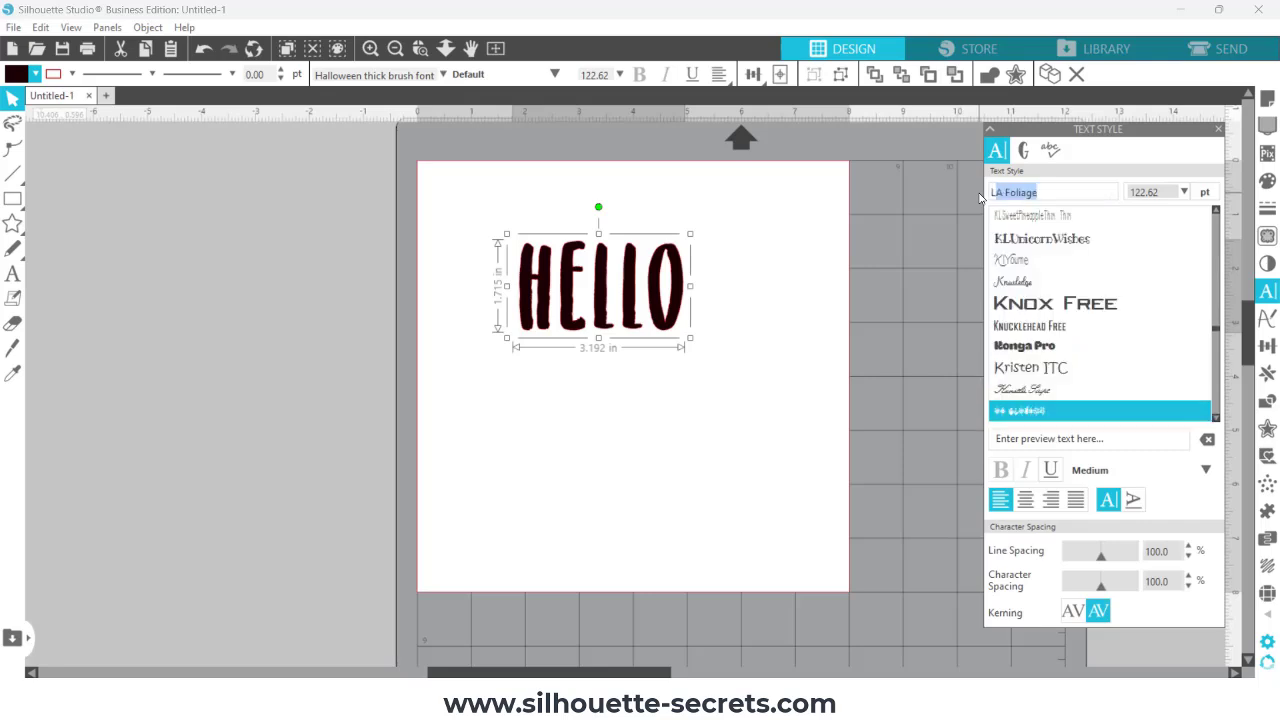
type("W Bones")
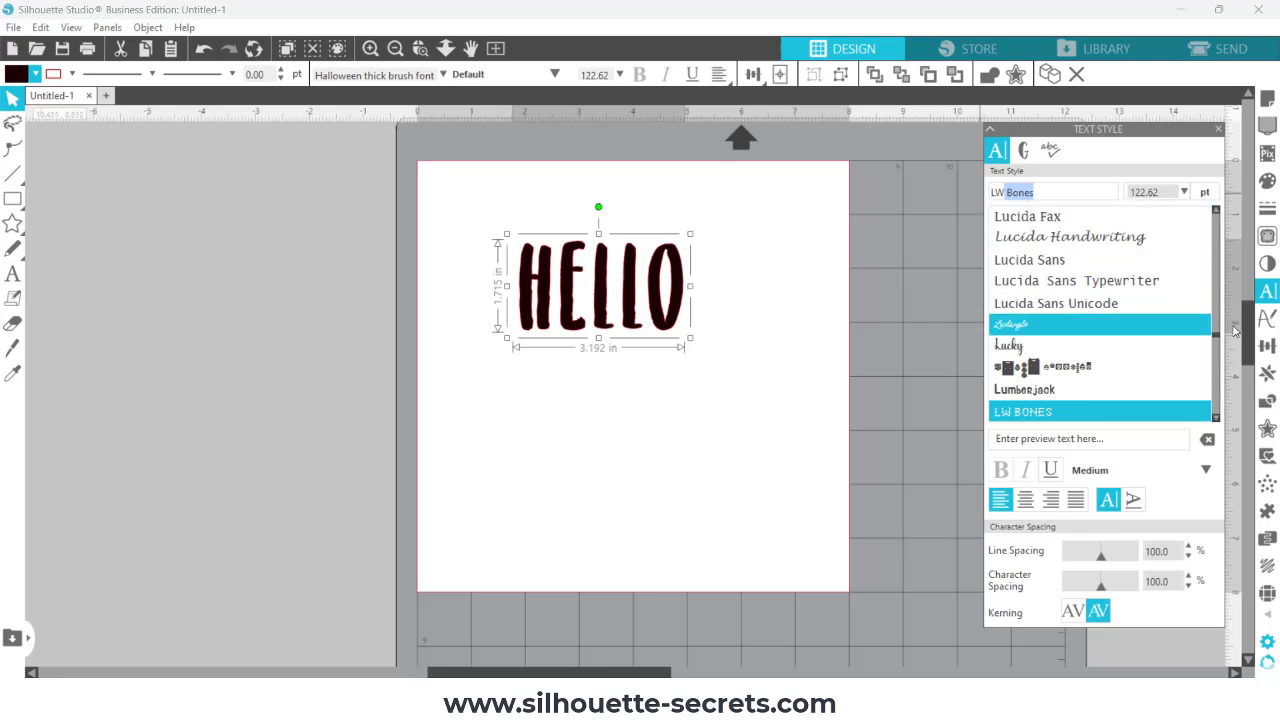
left_click(1216, 422)
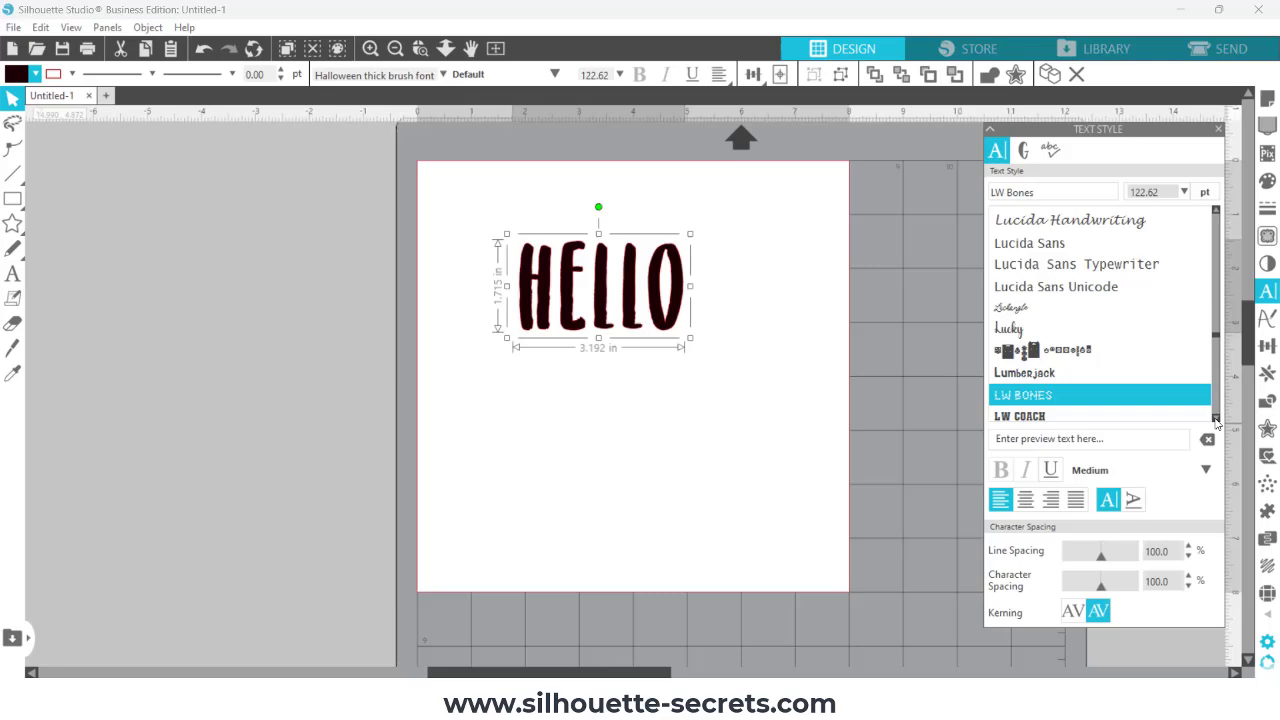
left_click(1216, 422)
left_click(1216, 422)
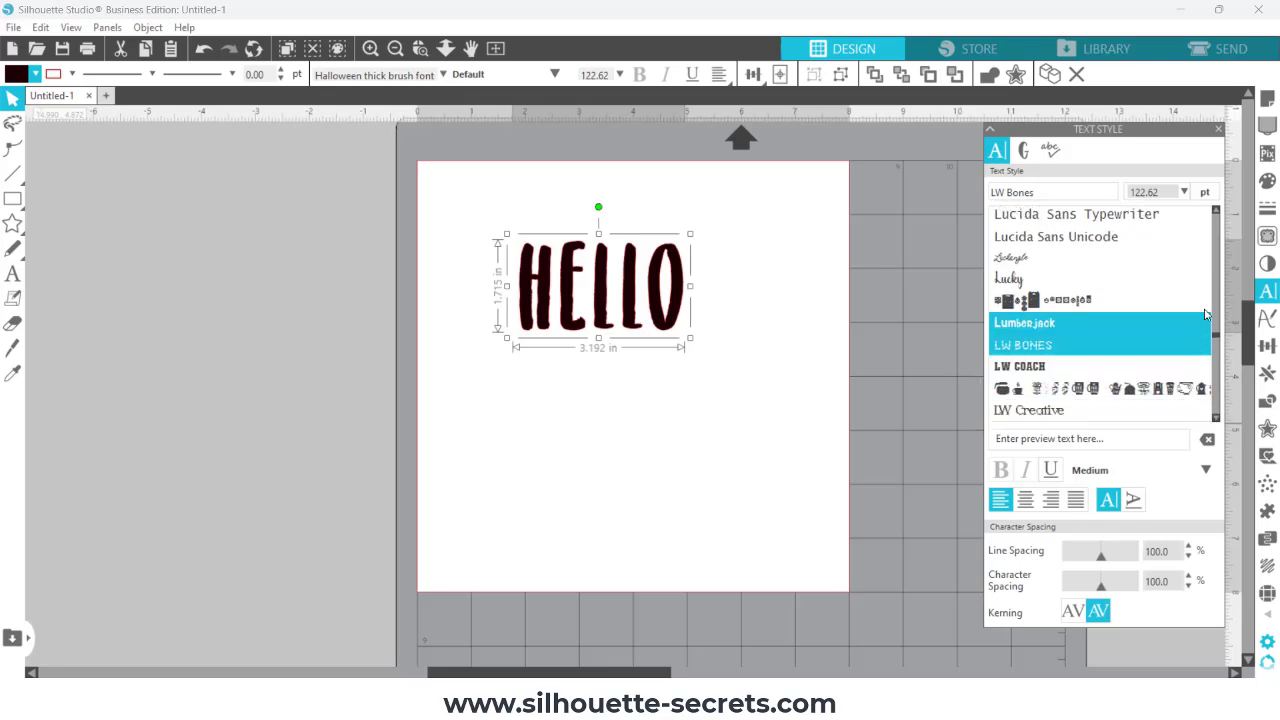
left_click(1220, 345)
scroll(1220, 345, "down", 10)
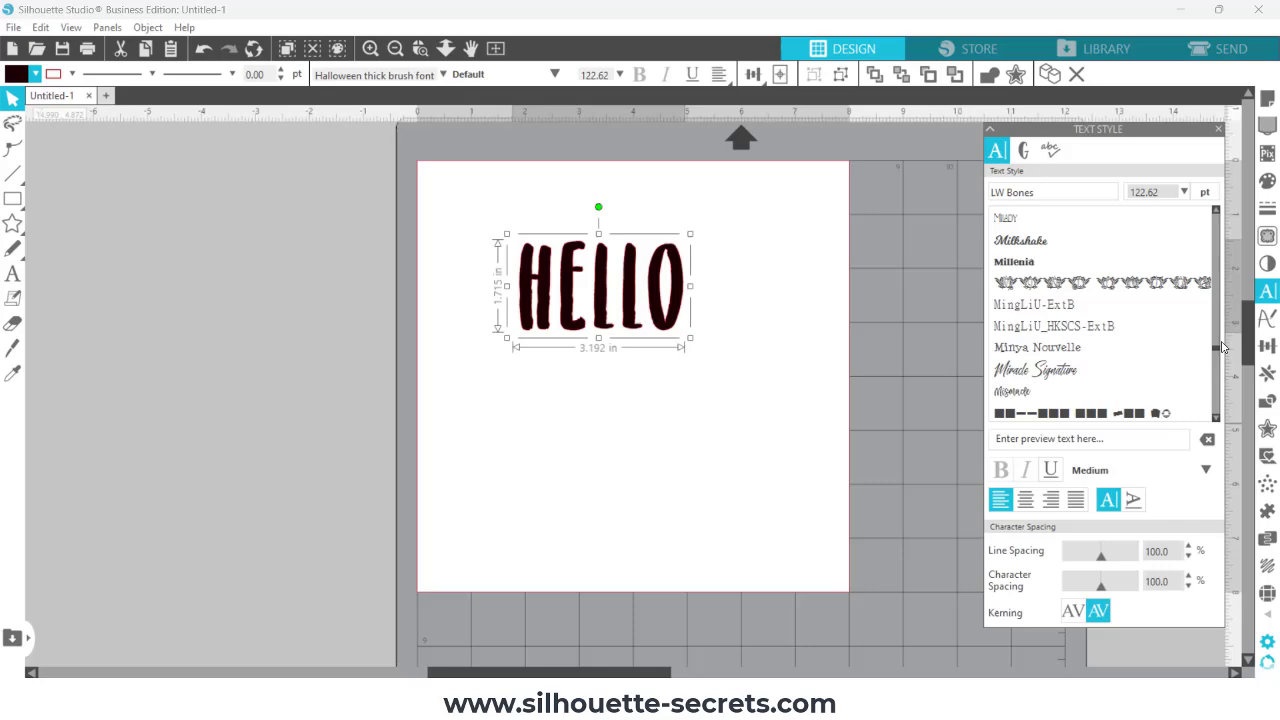
Show the Library's Fonts folder with its 722 font items and category subfolders.
left_click(1100, 46)
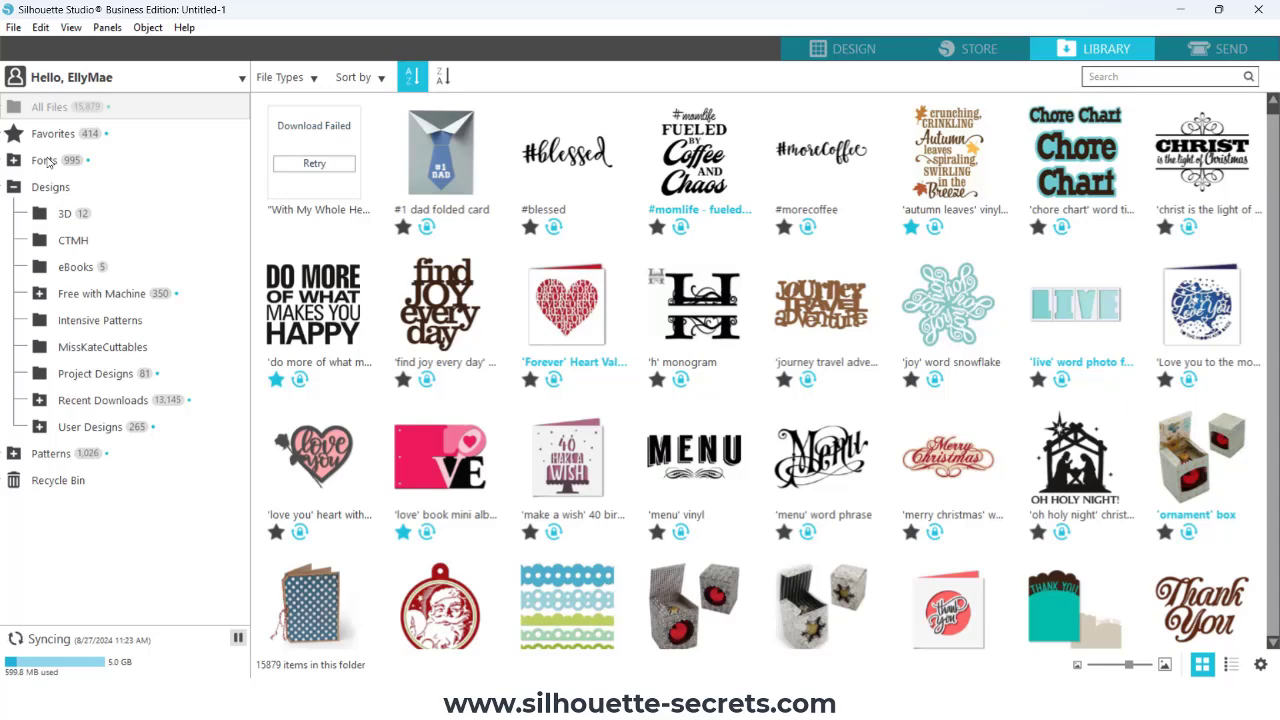
left_click(47, 163)
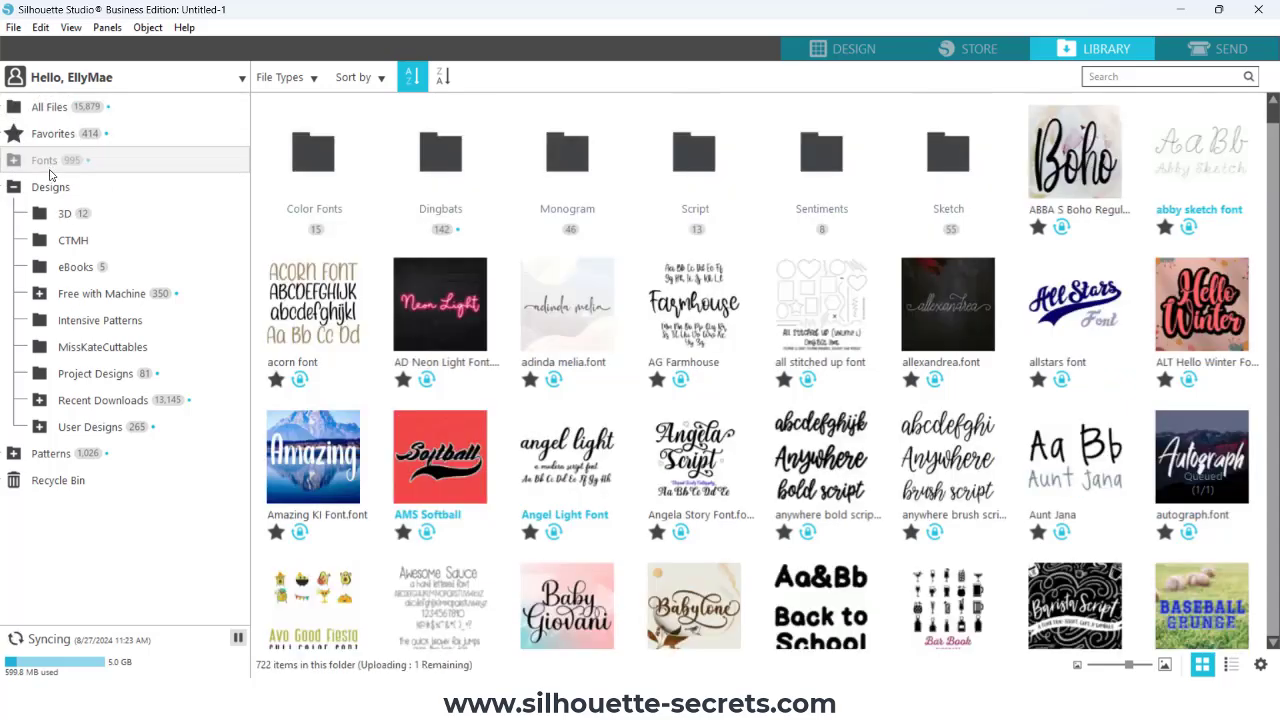